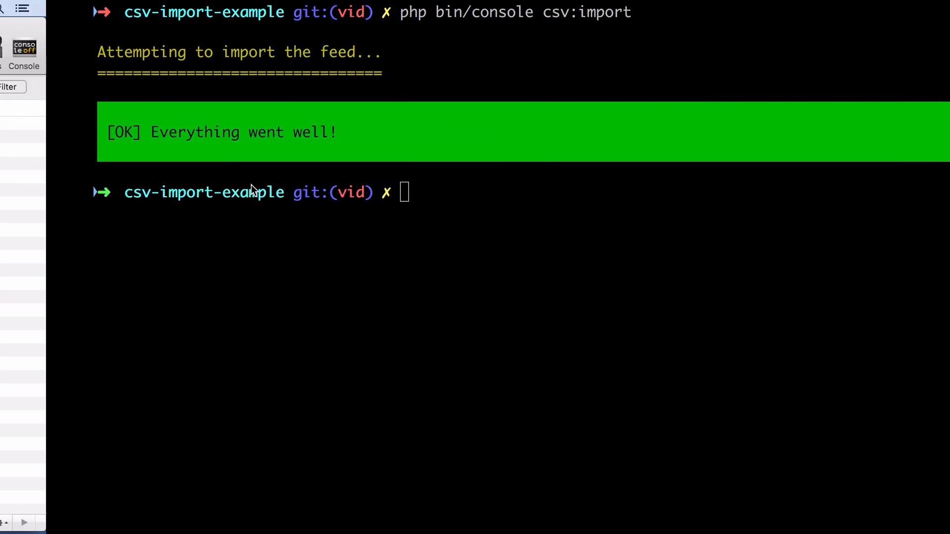
key("super+Tab")
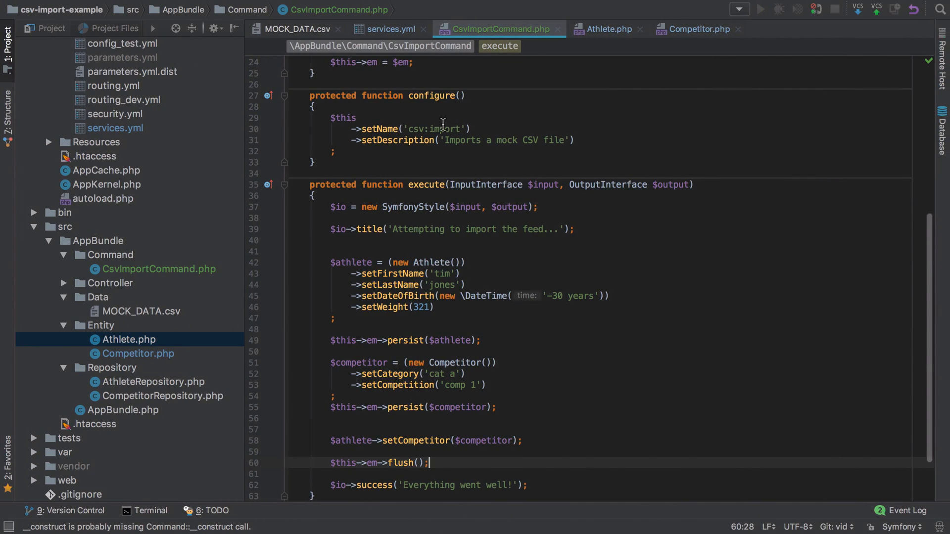
scroll(419, 301, "down", 3)
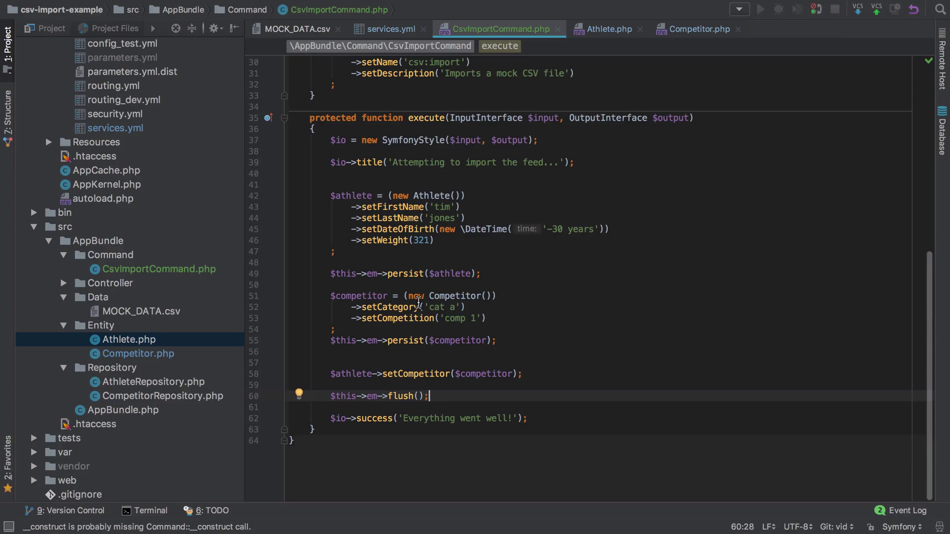
Step: Switch from Terminal to CsvImportCommand.php, then to the League CSV documentation in Chrome
key("super+Tab")
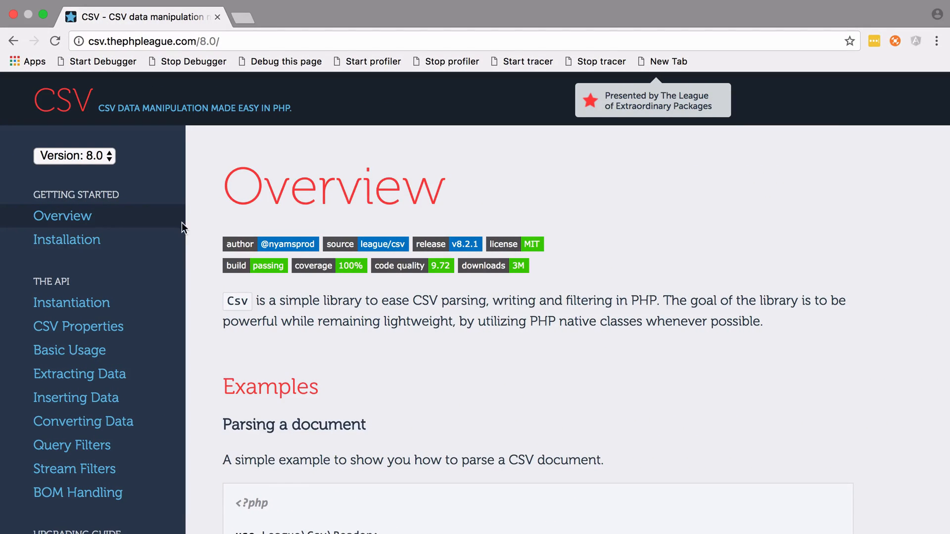
Step: View the Installation docs, then confirm composer.json requires league/csv ^8.0 and close it
left_click(67, 240)
scroll(318, 292, "down", 5)
scroll(444, 321, "down", 2)
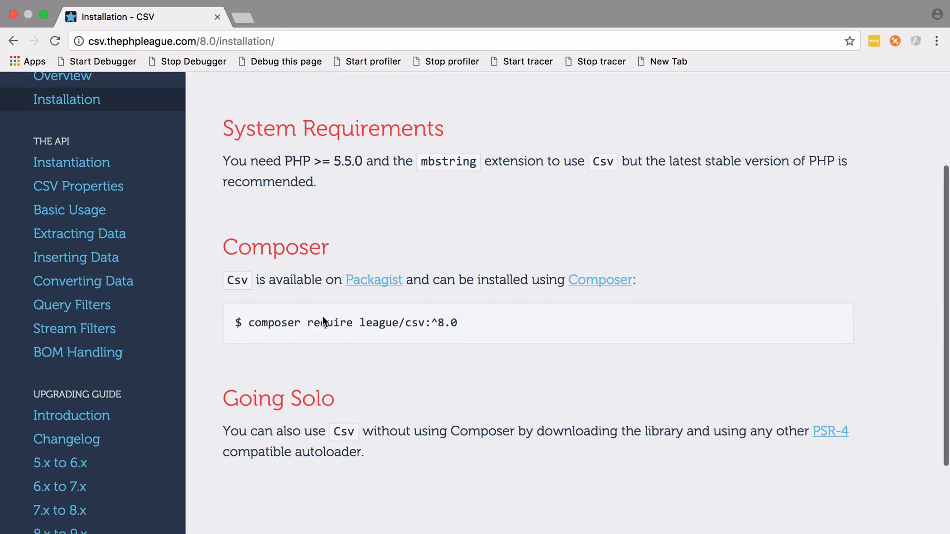
key("super+Tab")
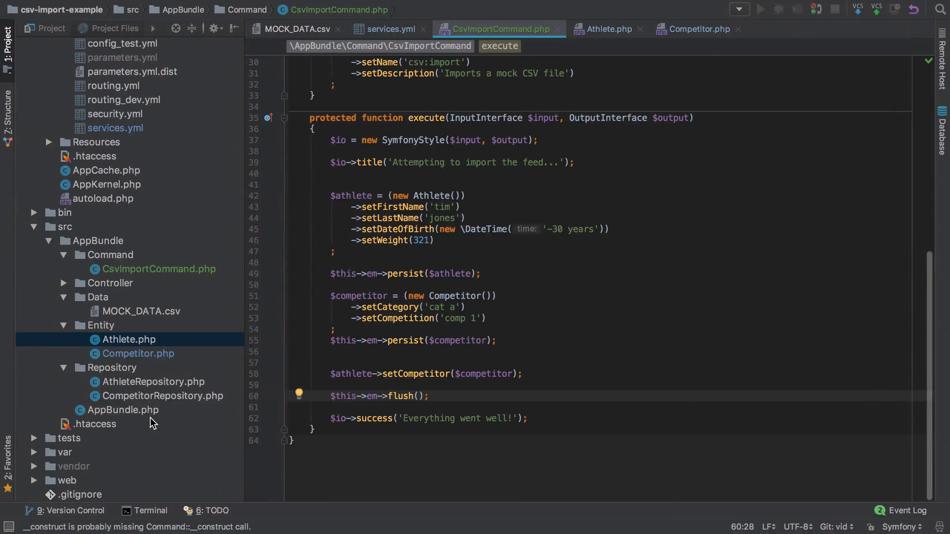
double_click(93, 438)
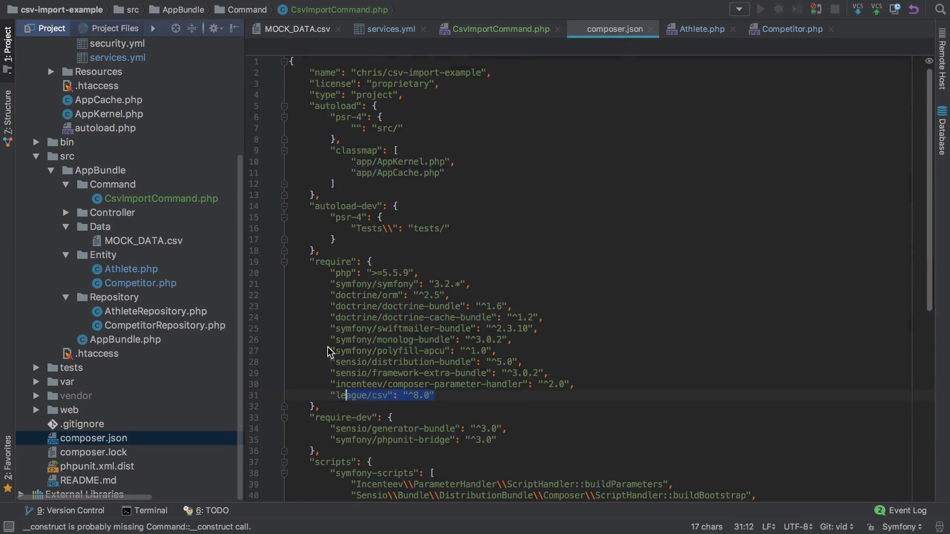
left_click_drag(433, 396, 348, 394)
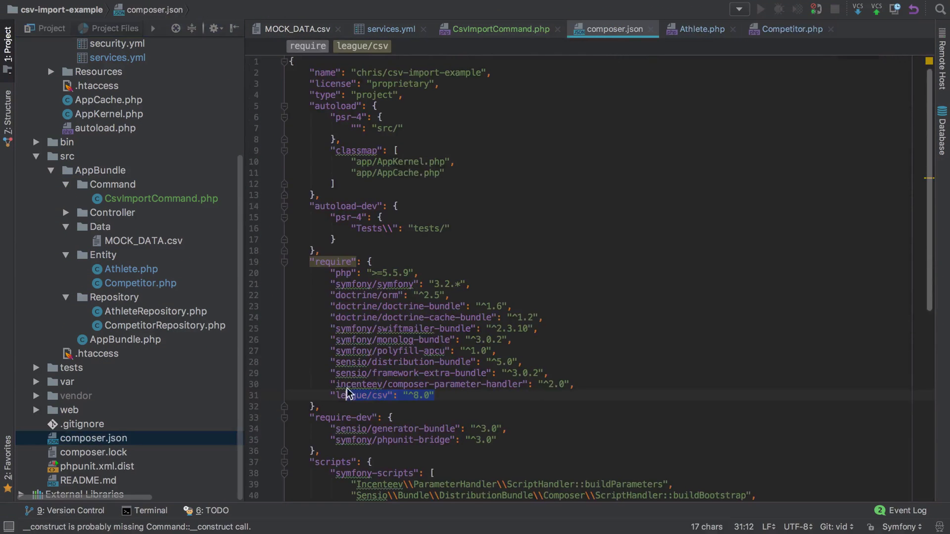
left_click(651, 33)
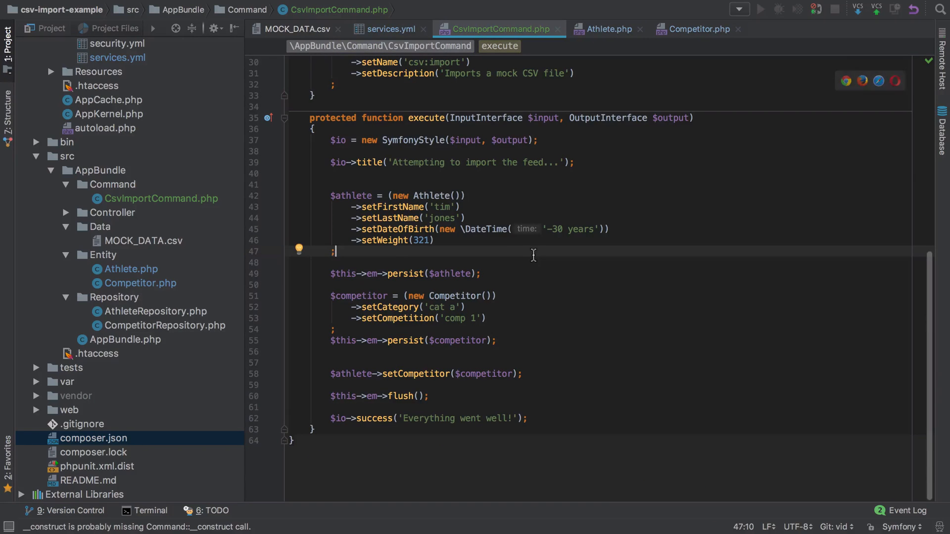
Step: Add $reader = Reader::createFromPath('') after the title line and locate MOCK_DATA.csv in the tree
left_click(389, 176)
key("Return")
type("$")
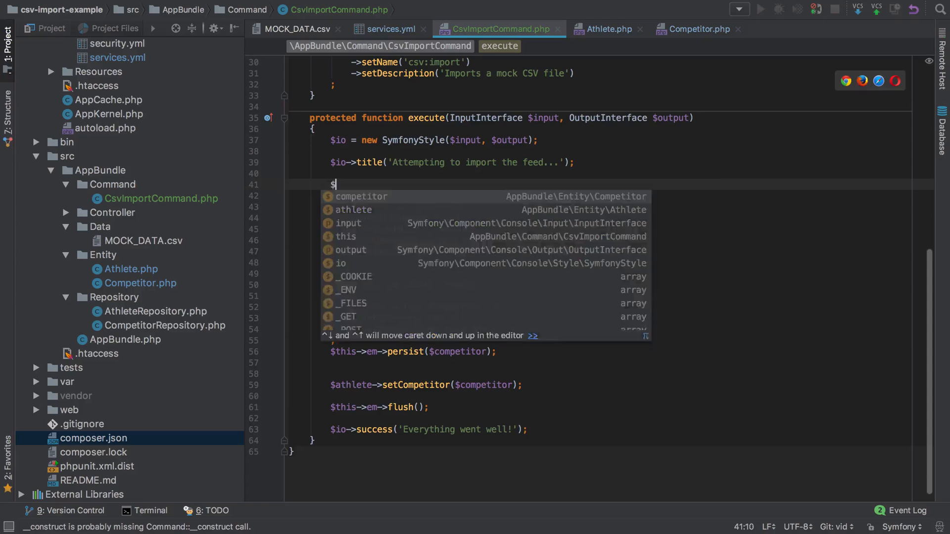
type("reader = Reade")
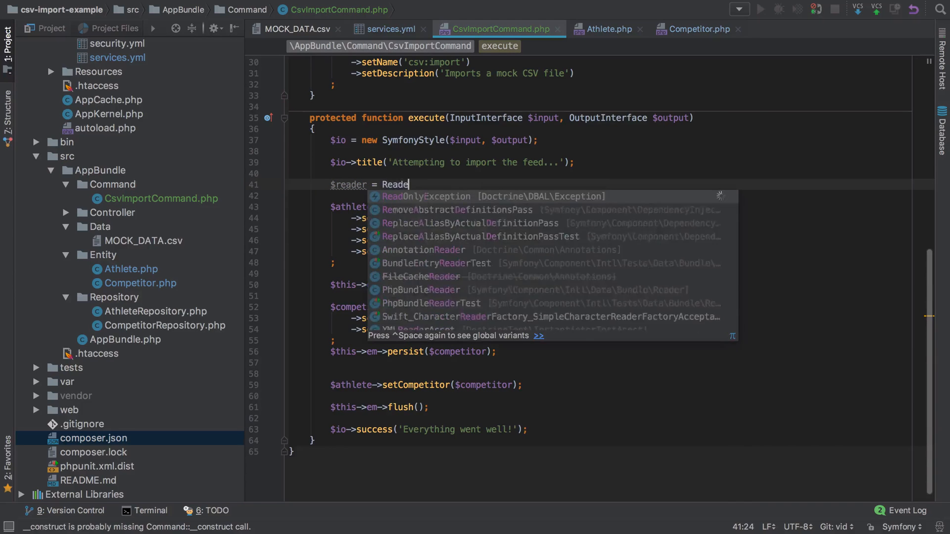
type("r::")
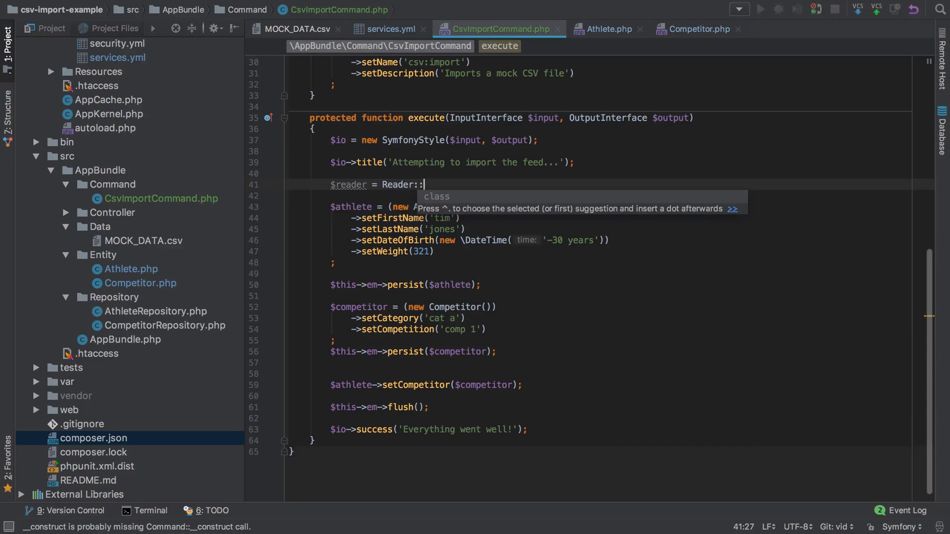
type("cr")
key("Return")
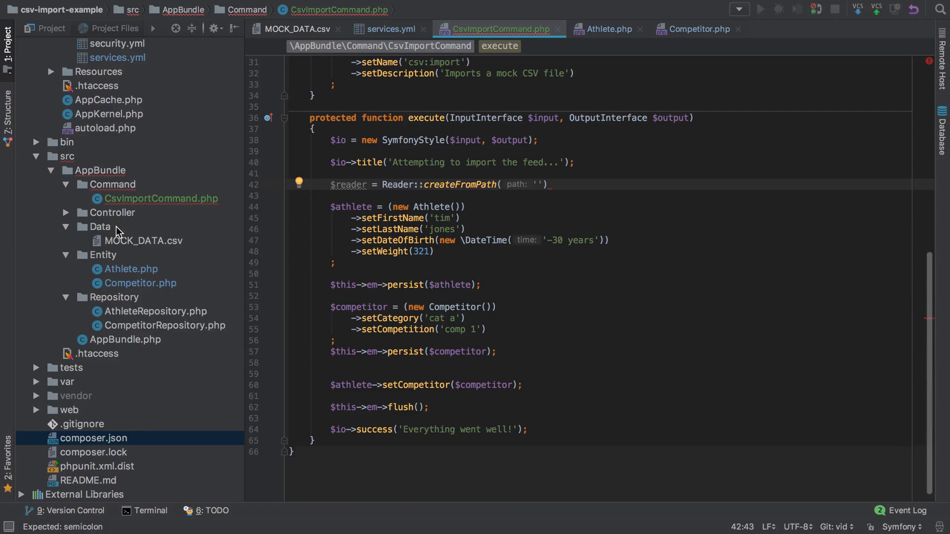
left_click(143, 240)
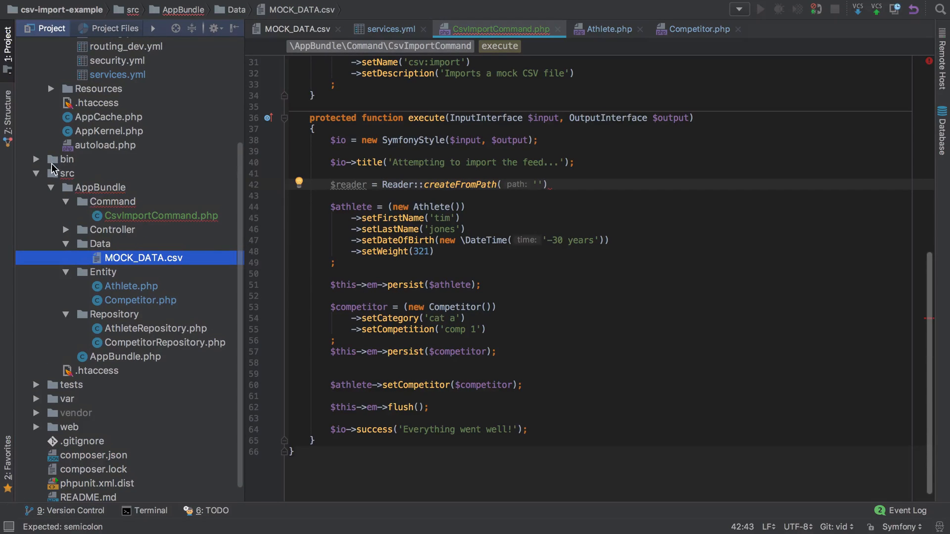
scroll(111, 255, "up", 3)
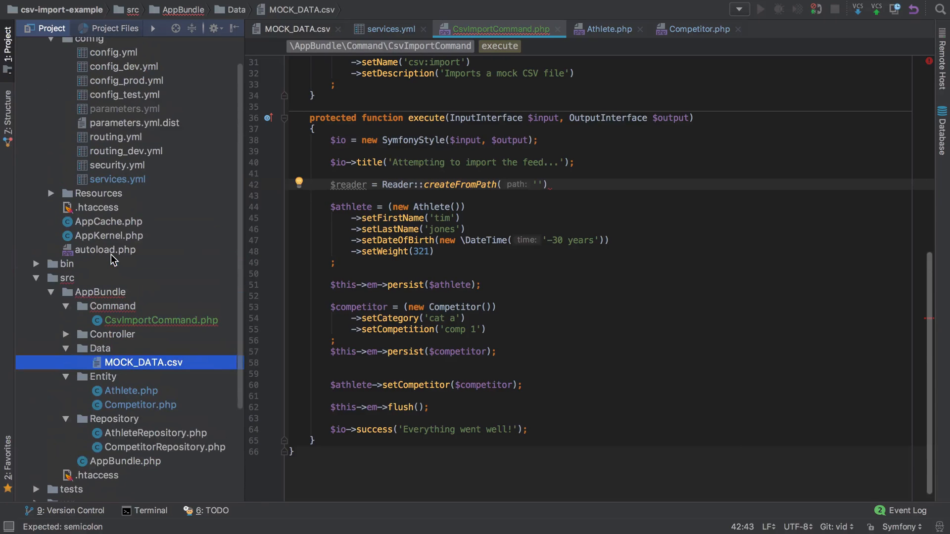
scroll(111, 255, "up", 2)
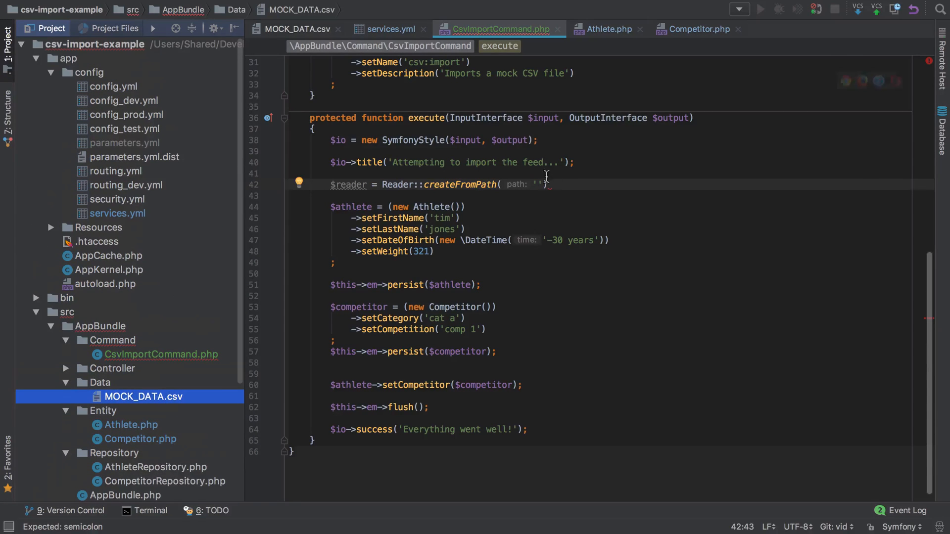
left_click(540, 185)
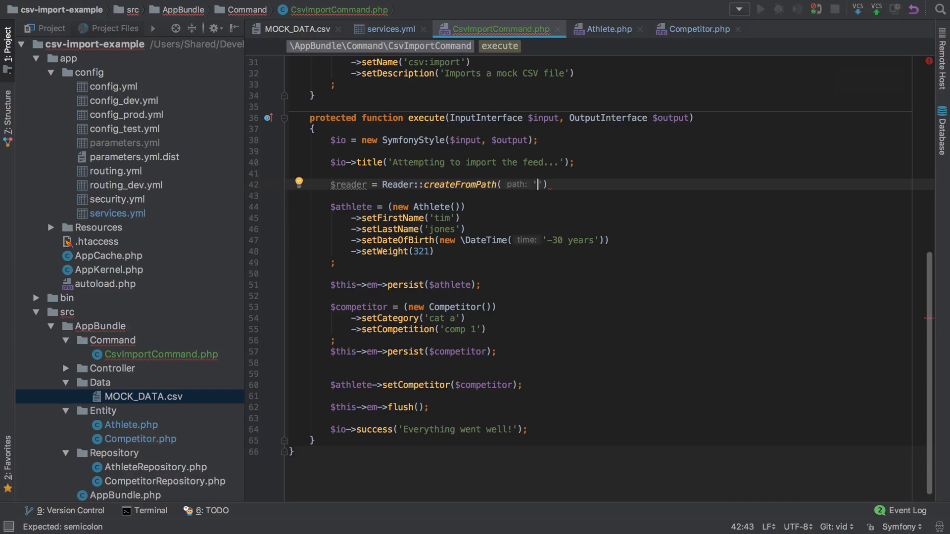
type("%kernel.root_")
type("dir%")
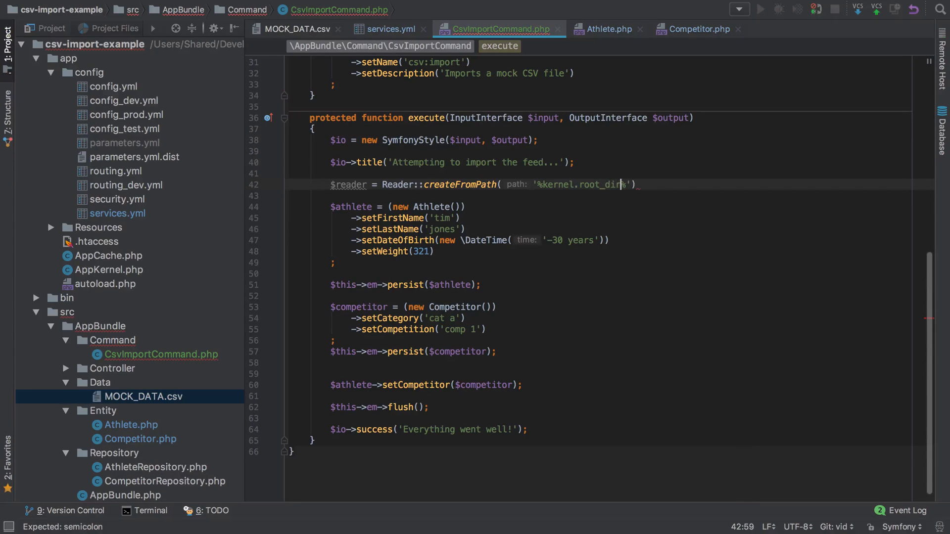
Step: Fill the path as '%kernel.root_dir%/../src/AppBundle/Data/MOCK_DATA.csv' and finish the statement
left_click(105, 285)
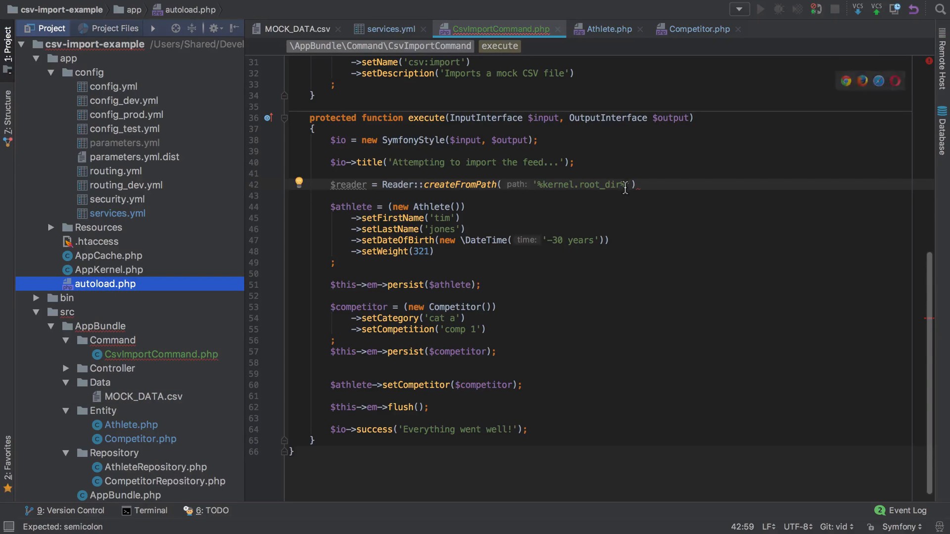
key("Left")
key("Left")
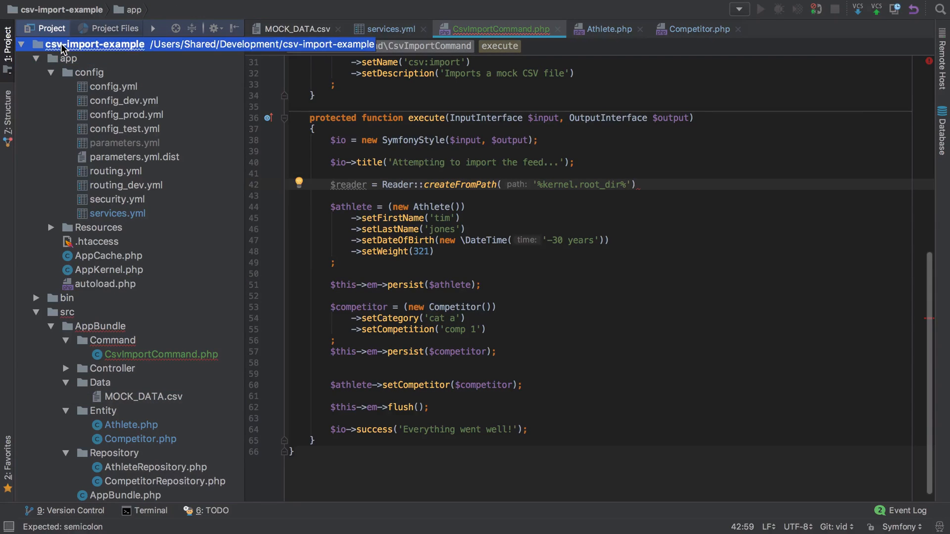
left_click(629, 184)
type("/../")
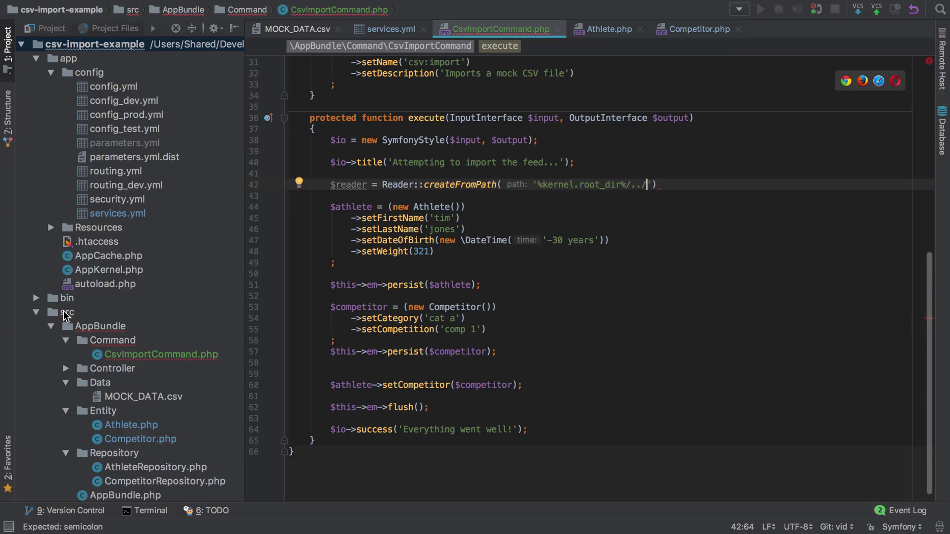
left_click(66, 313)
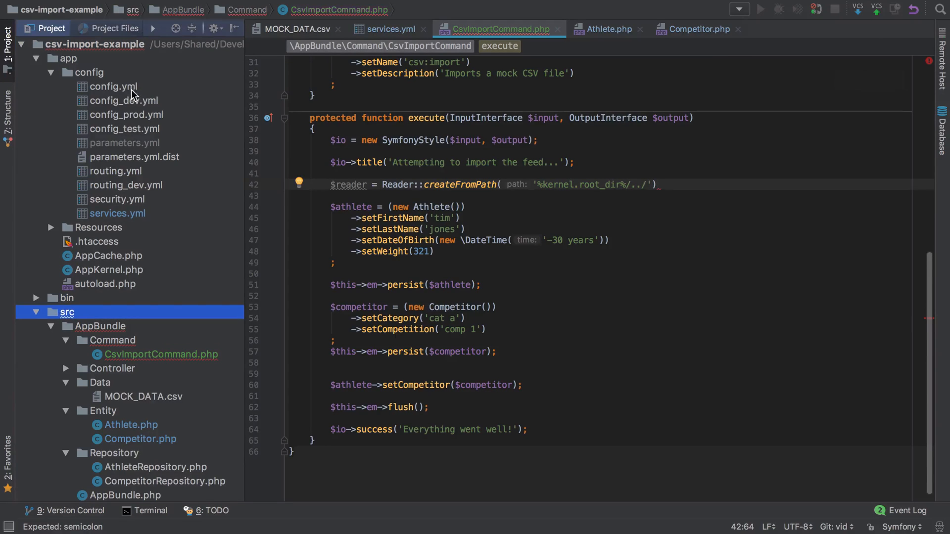
left_click(94, 45)
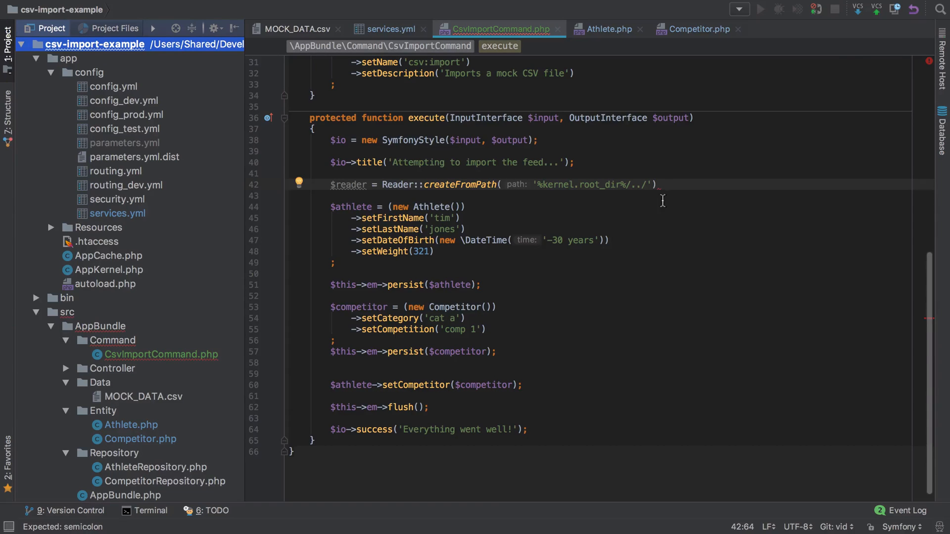
left_click(646, 186)
type("/src/App")
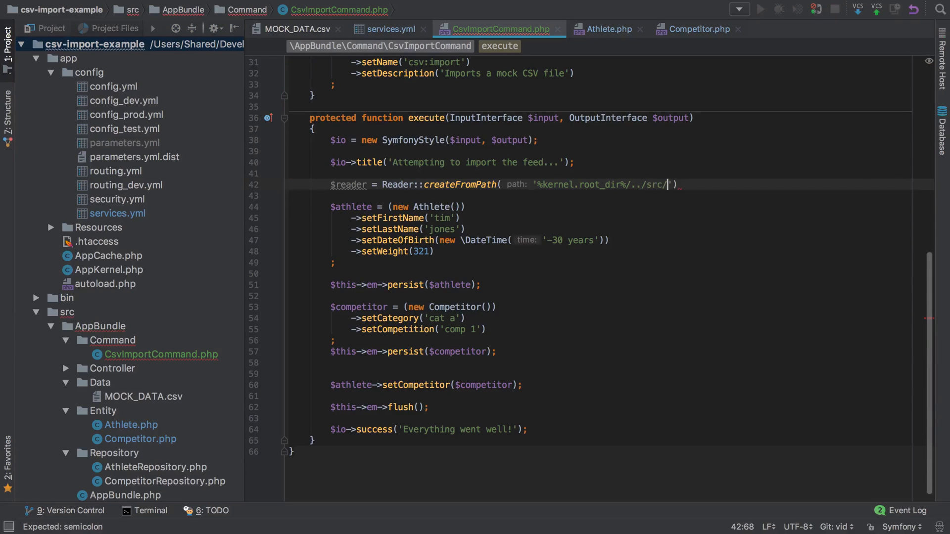
type("Bundle/Data/MOCK_DATA.csv")
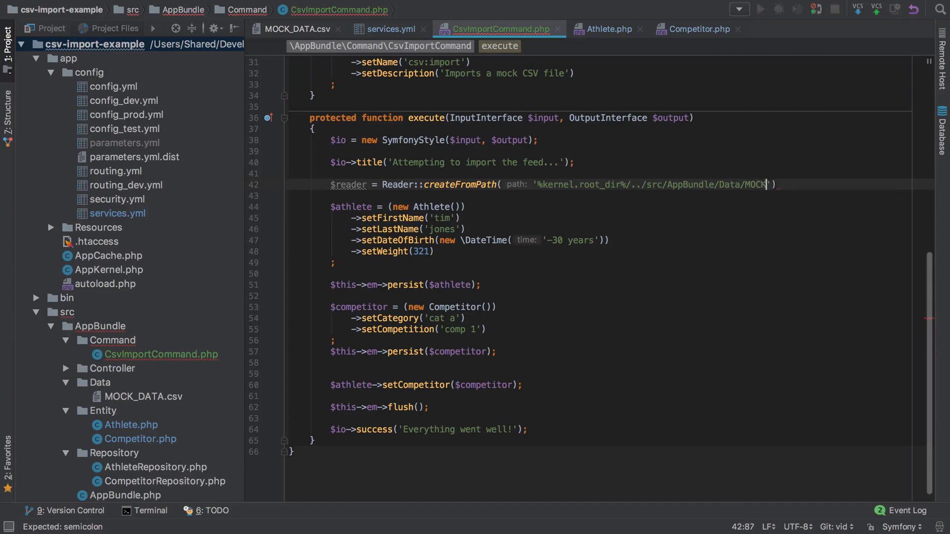
key("End")
type(";")
Step: Add $results = $reader->fetchAssoc(); and check fetchAssoc's Iterator return type in Reader.php
key("Return")
key("Return")
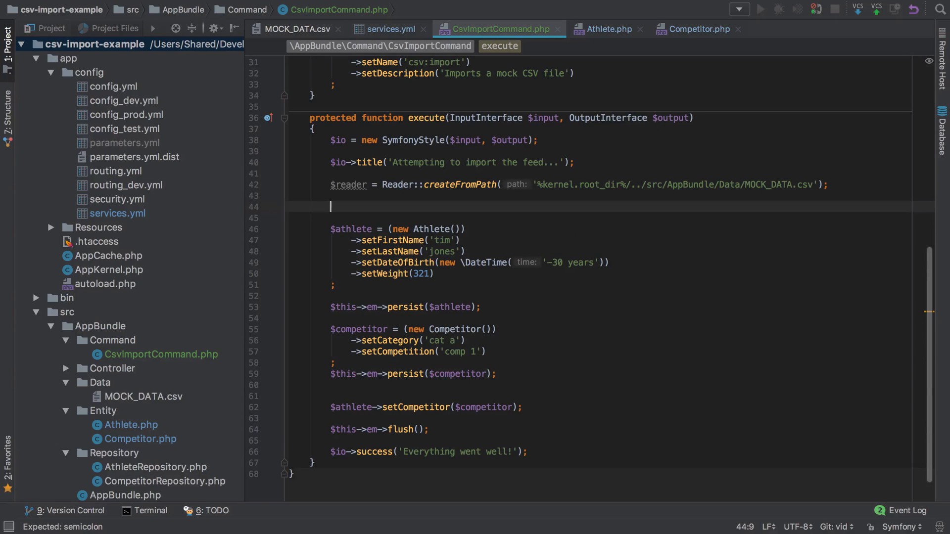
type("$results")
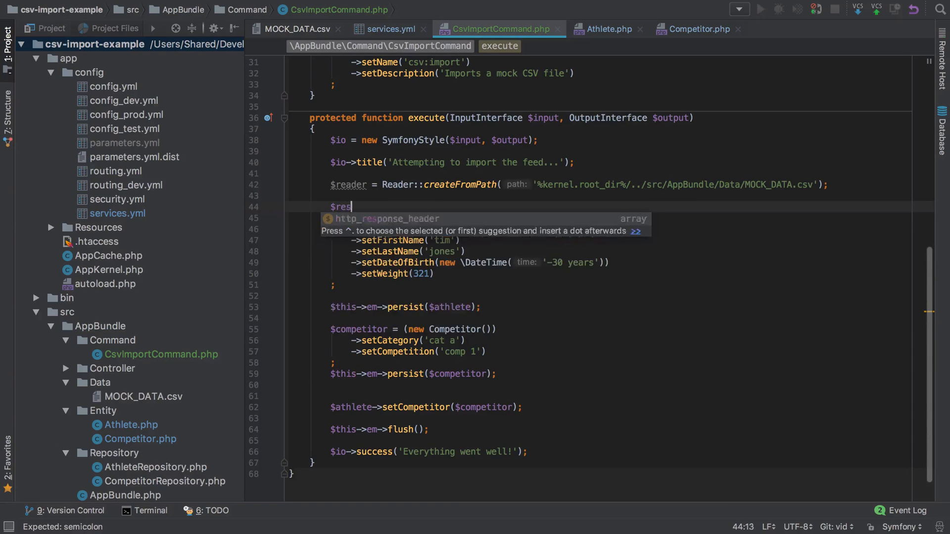
type(" = $c")
key("BackSpace")
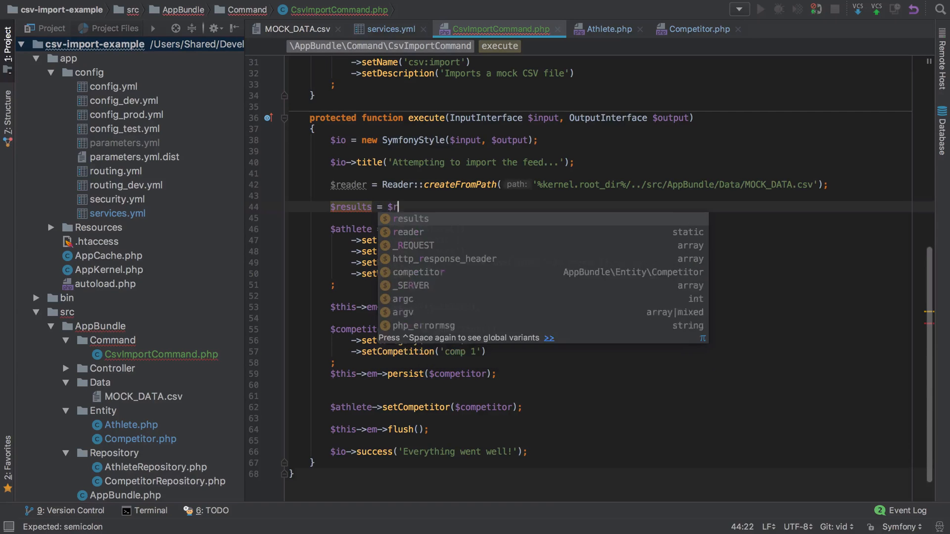
type("reader->fet")
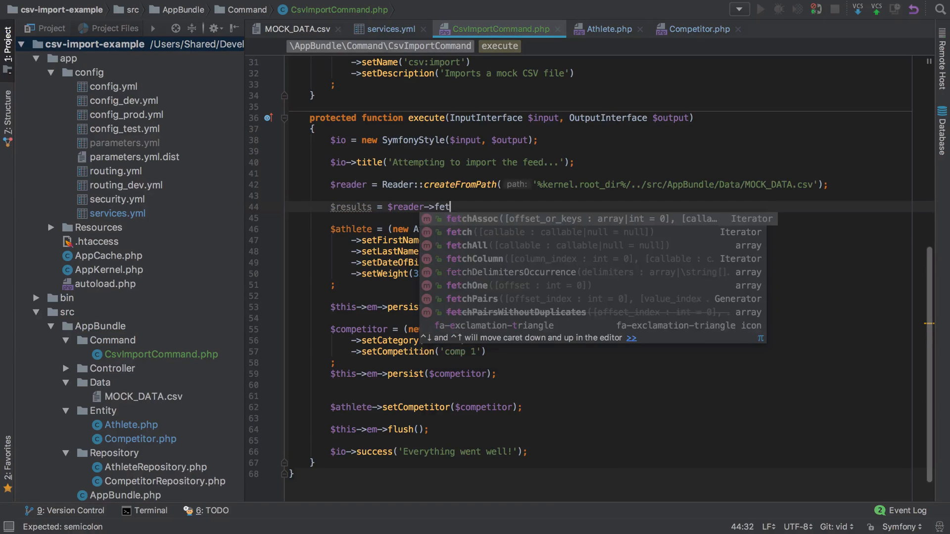
key("Return")
type(";")
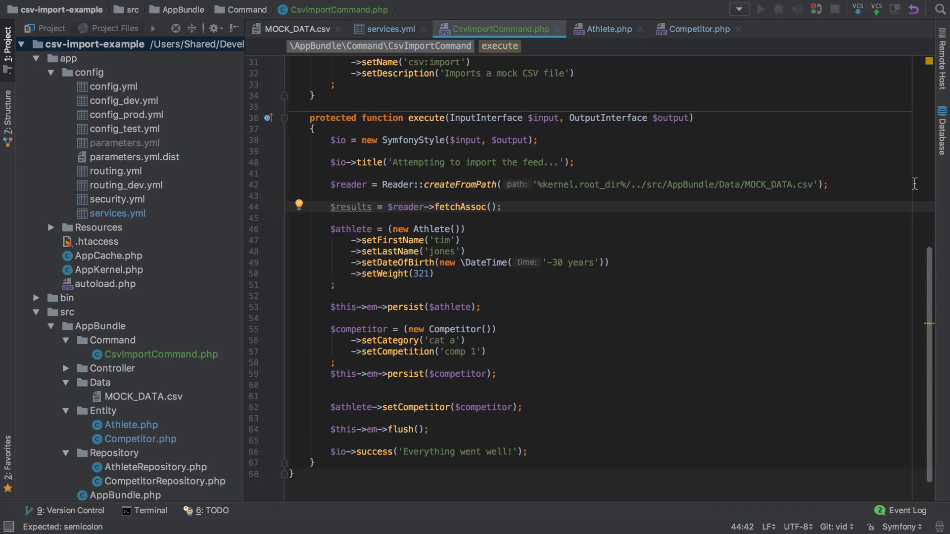
left_click(460, 207, "super")
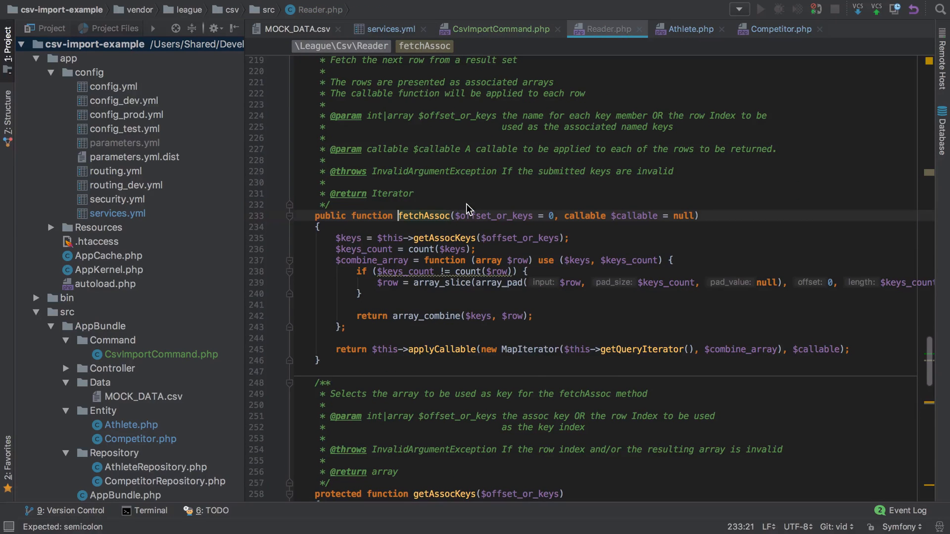
left_click(639, 28)
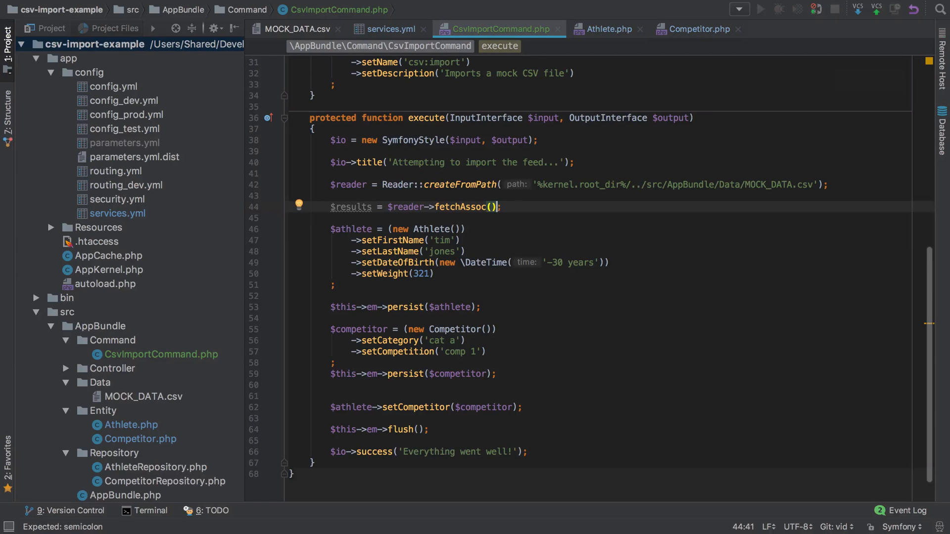
scroll(461, 217, "down", 1)
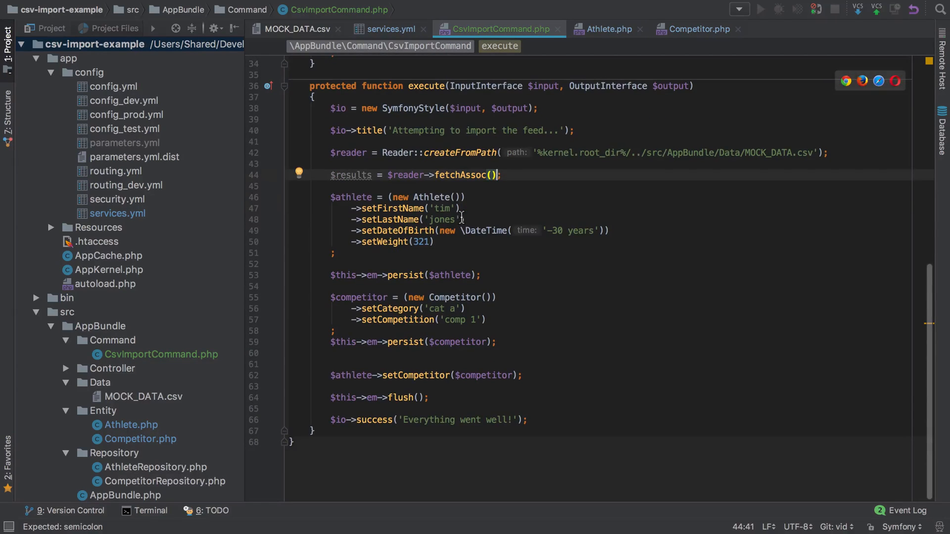
Step: Insert a foreach ($results as $row) loop below the results line via the live template
key("Return")
key("Return")
type("forea")
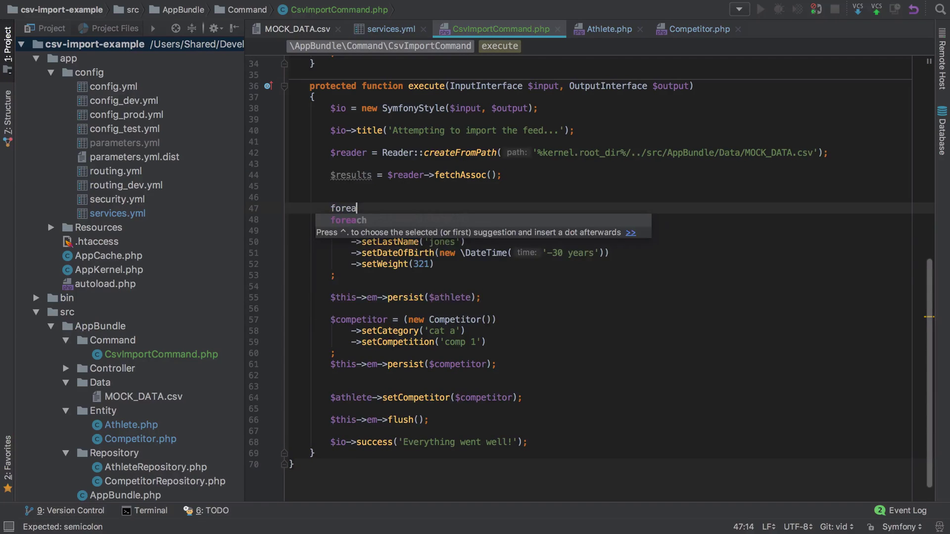
key("Tab")
type("$res")
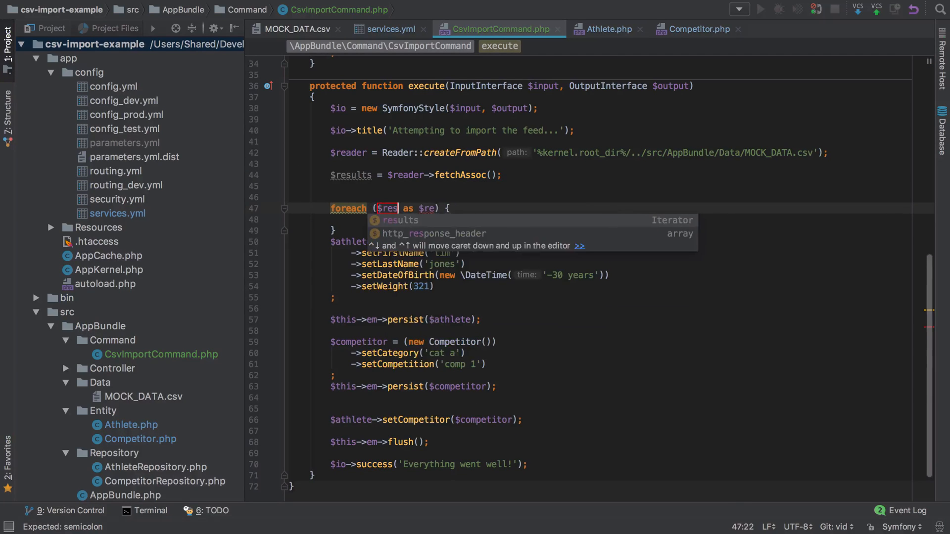
key("Tab")
key("Tab")
type("$row")
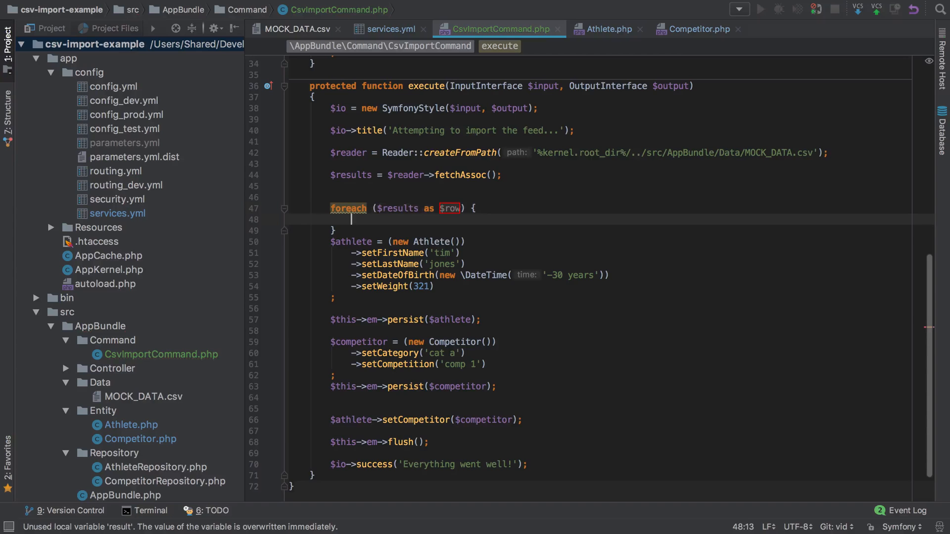
key("Tab")
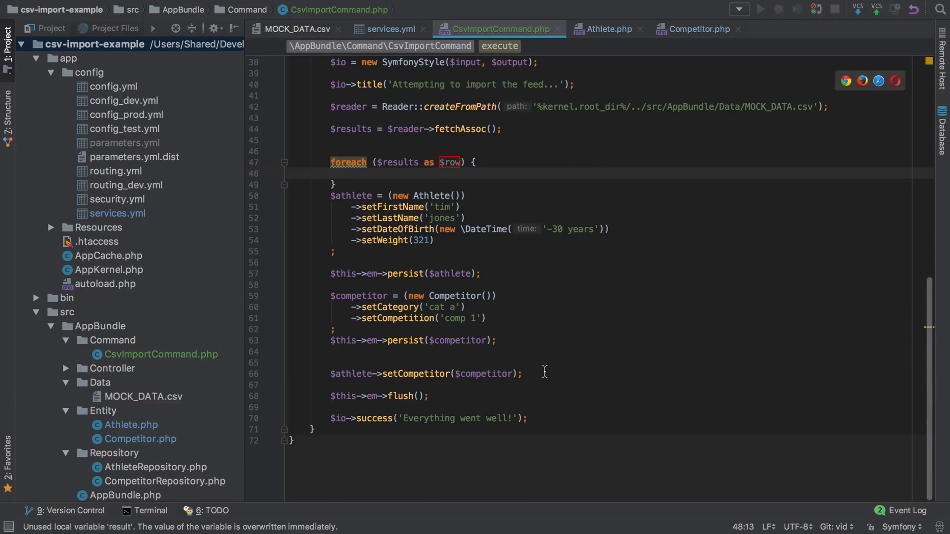
Step: Move the athlete and competitor creation block into the loop body and tidy blank lines
left_click_drag(544, 373, 191, 196)
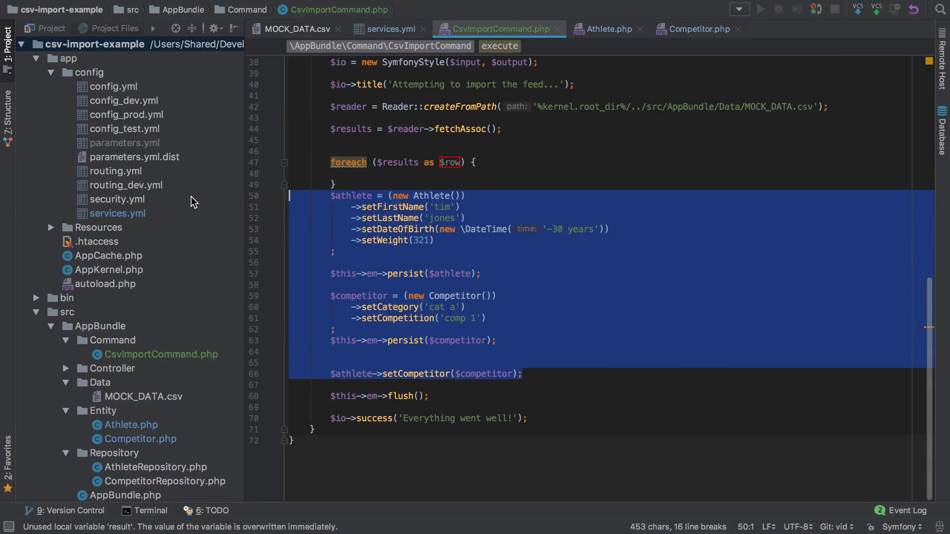
key("ctrl+x")
left_click(353, 276)
key("ctrl+v")
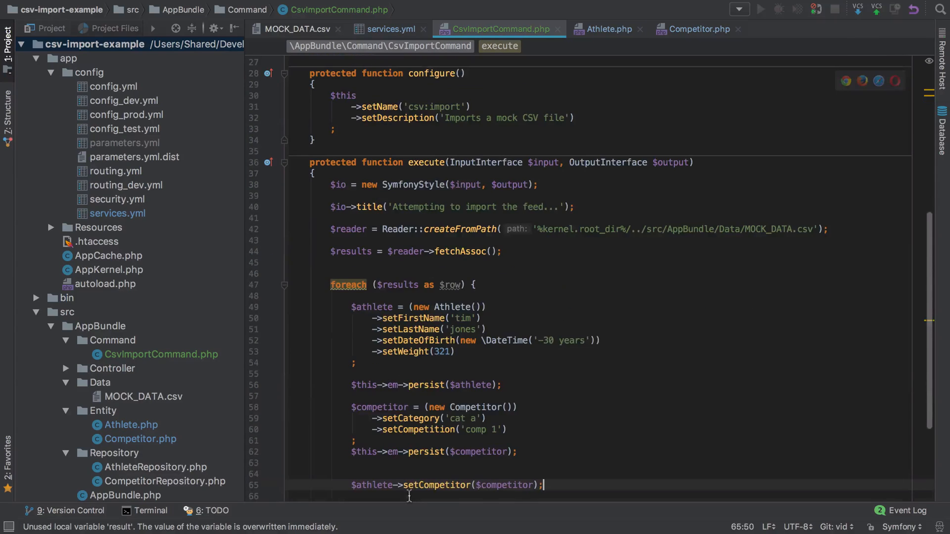
scroll(408, 445, "down", 4)
left_click(391, 377)
key("BackSpace")
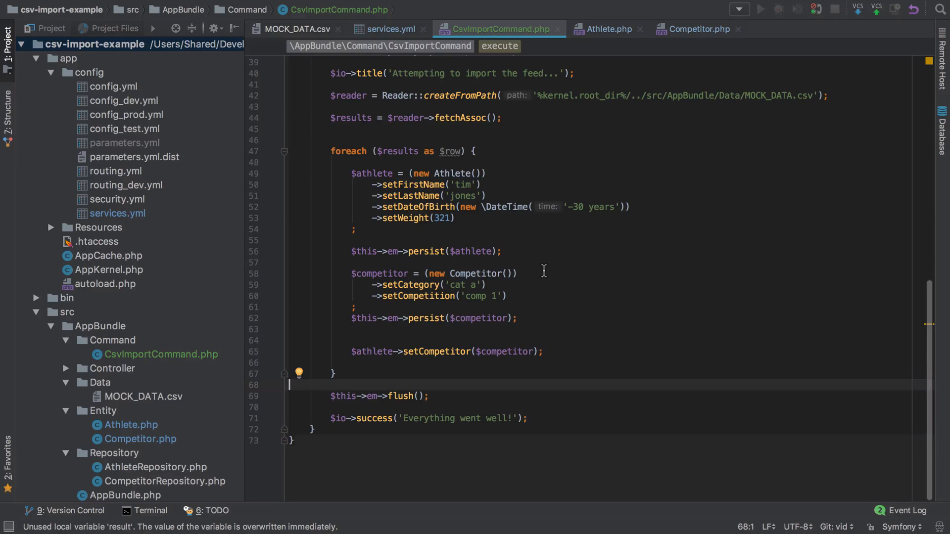
Step: Replace the hard-coded setter values with $row['first_name'], $row['last_name'] and other CSV columns
double_click(461, 184)
key("BackSpace")
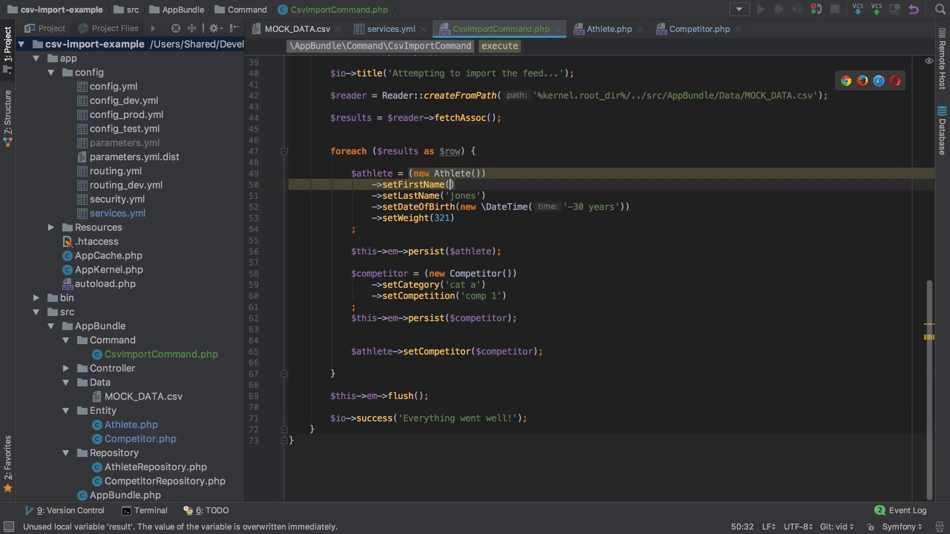
type("$row['")
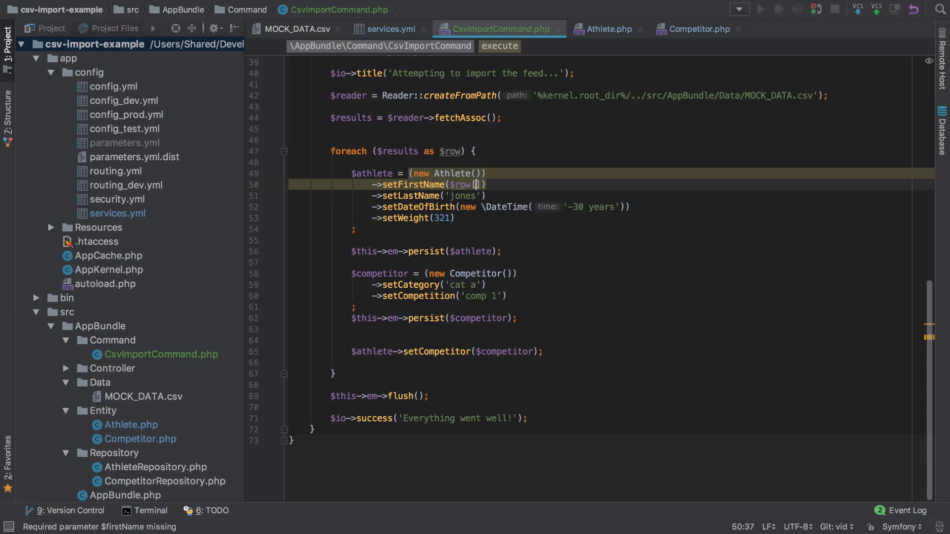
type("first_name")
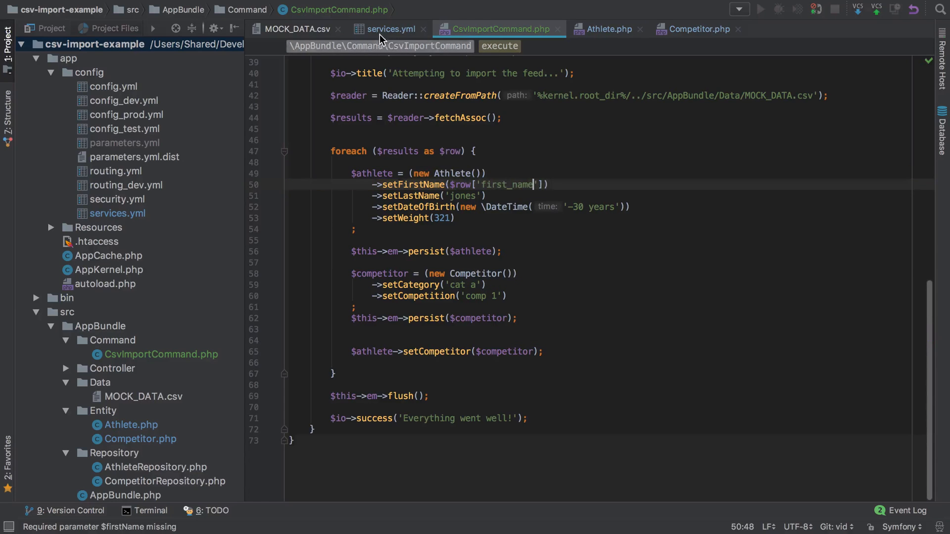
left_click(298, 28)
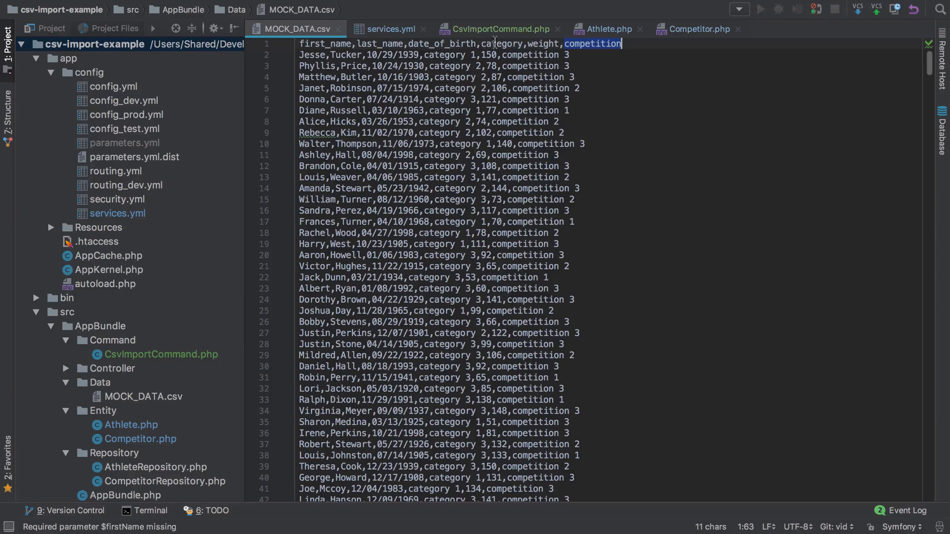
left_click(501, 28)
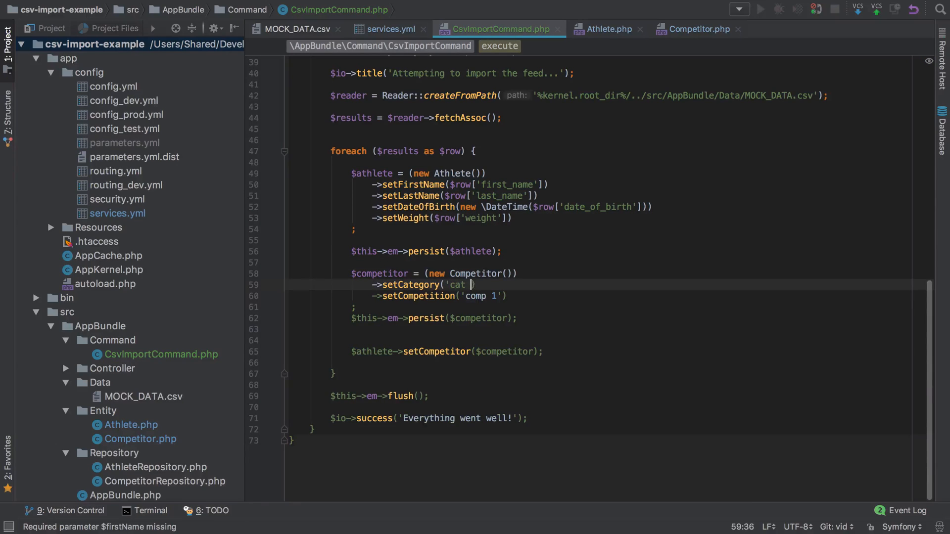
type("$row[")
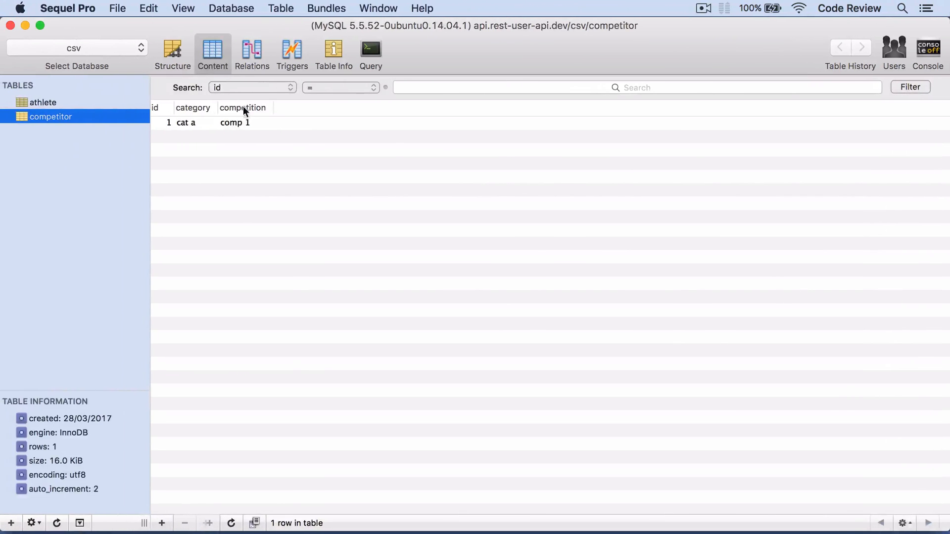
Step: Delete the athlete and competitor tables in Sequel Pro
right_click(104, 106)
left_click(148, 124)
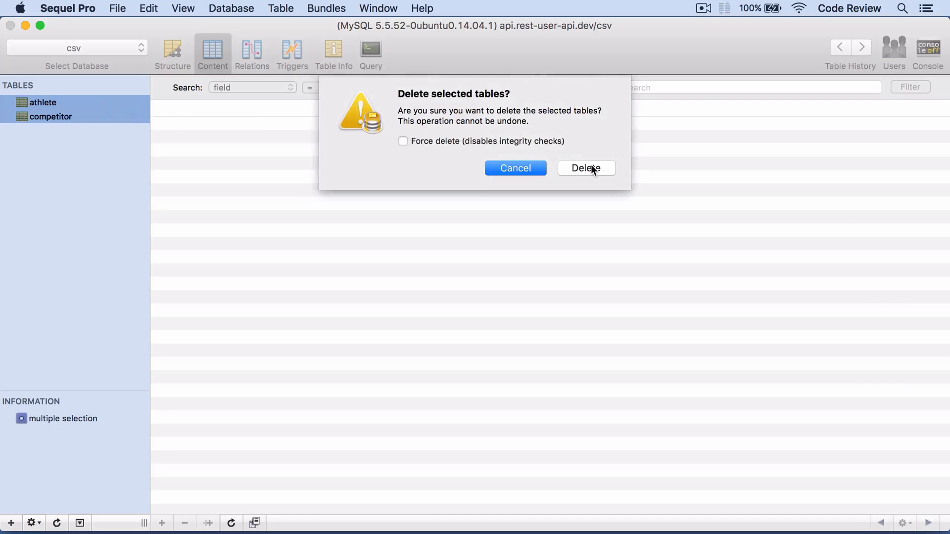
left_click(591, 167)
type("php bin/console")
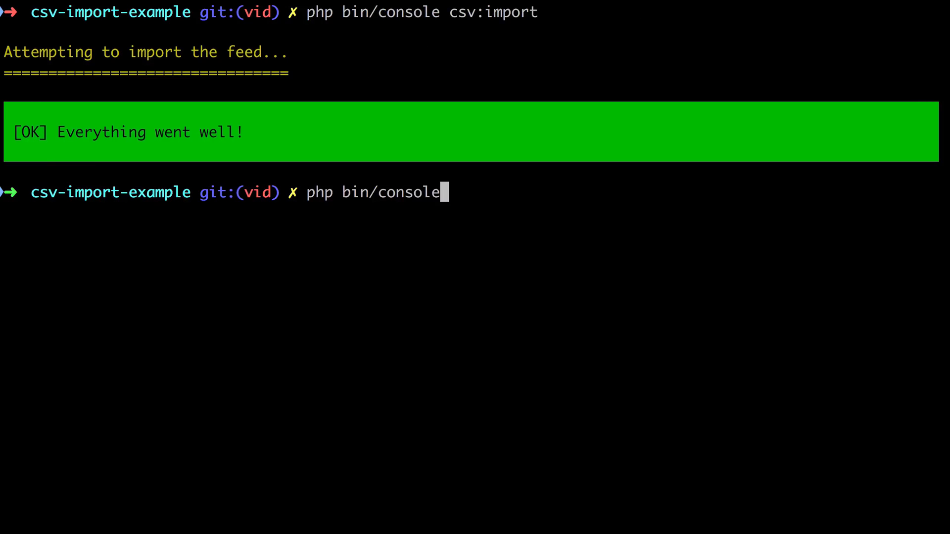
type(" doctrine:schem")
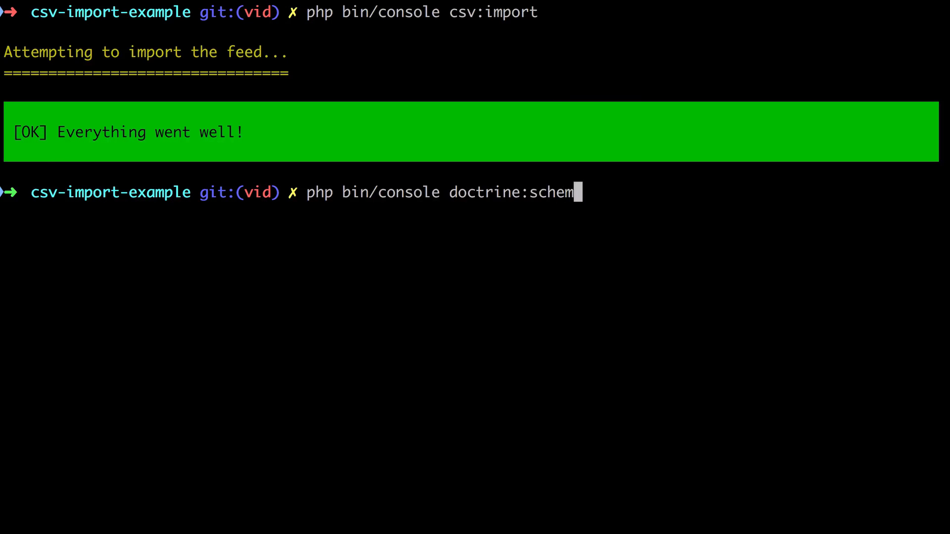
type("a:update --force")
Step: Run doctrine:schema:update --force and csv:import, then switch to Sequel Pro
key("Return")
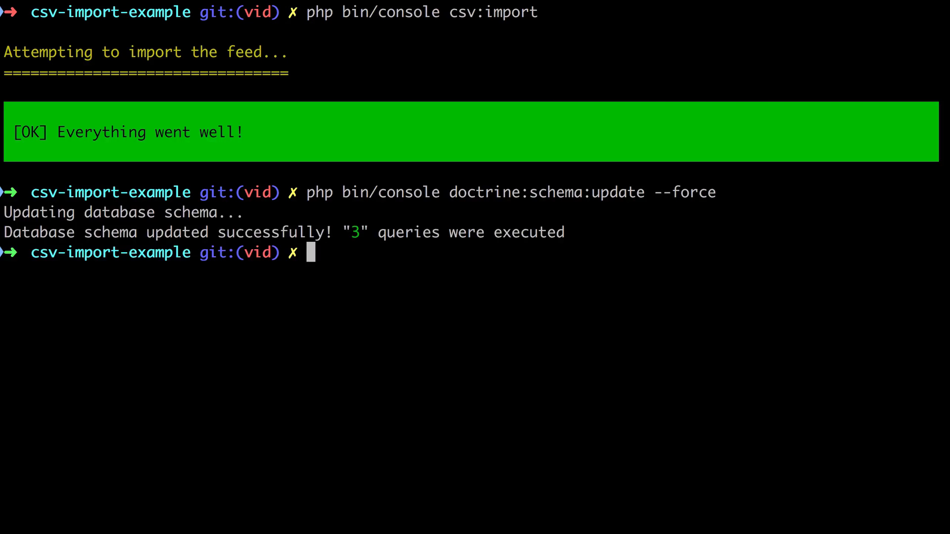
type("php bin/console csv:import")
key("Return")
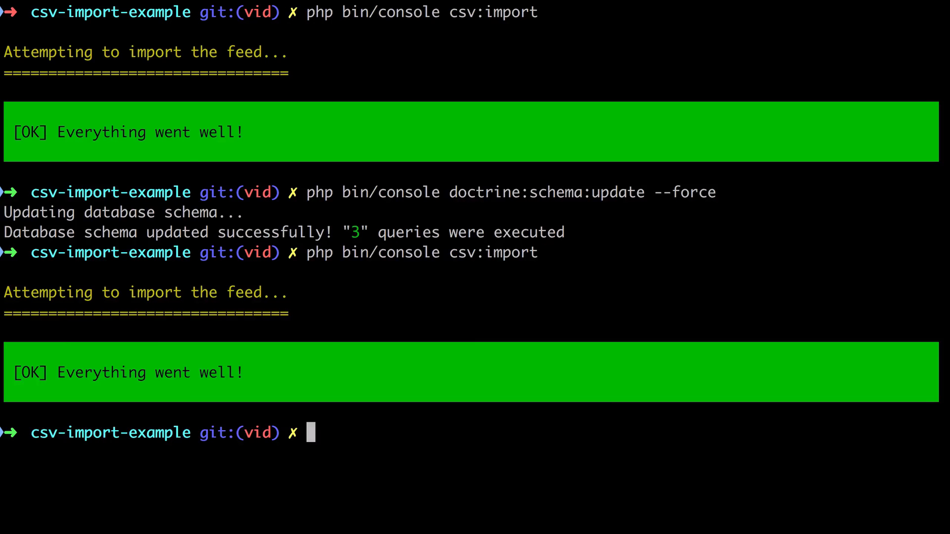
key("super+Tab")
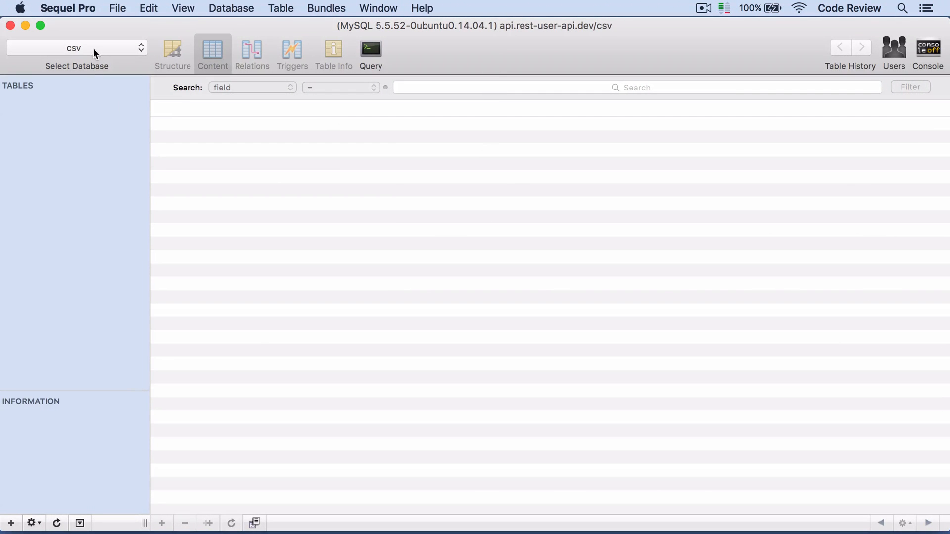
Step: Refresh the tables and browse the athlete and competitor contents of 1,000 rows, then return to Terminal
left_click(231, 8)
left_click(237, 138)
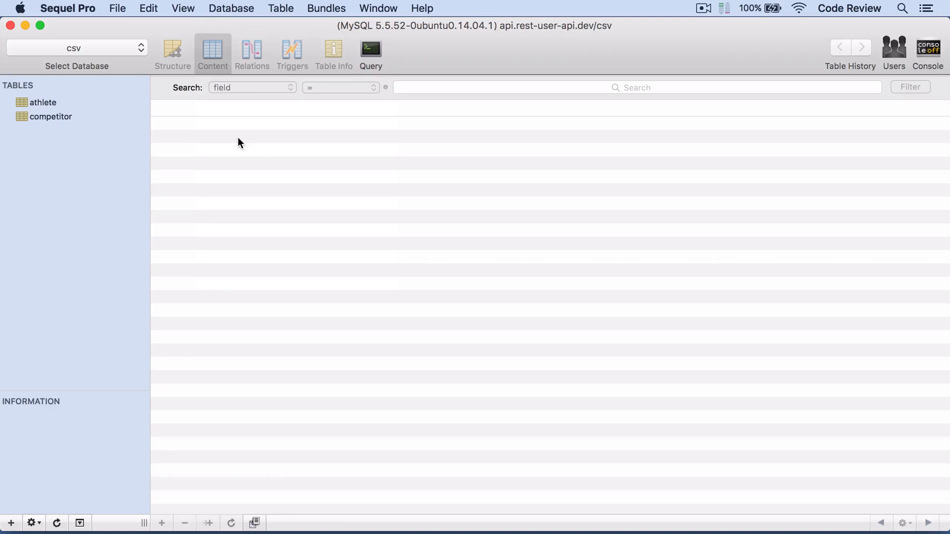
left_click(73, 115)
left_click(43, 101)
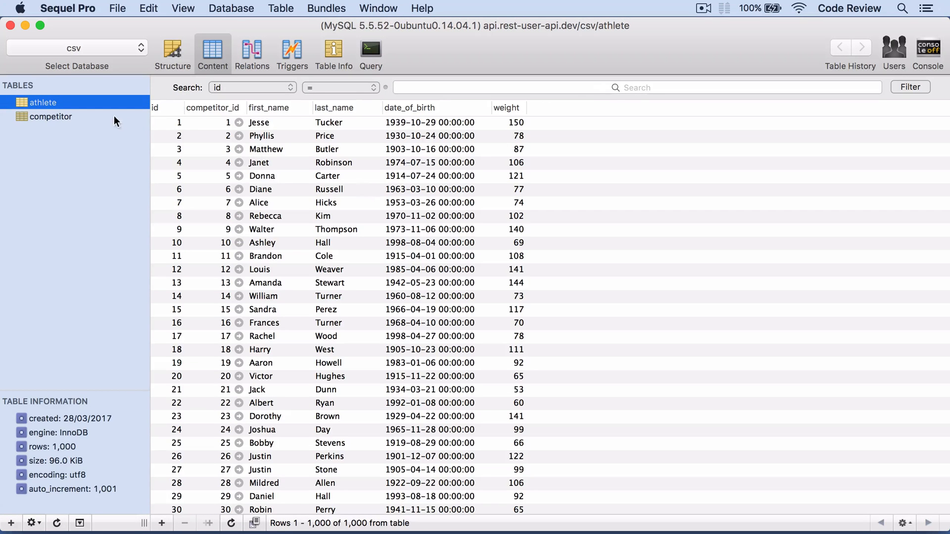
left_click(95, 113)
scroll(314, 199, "down", 10)
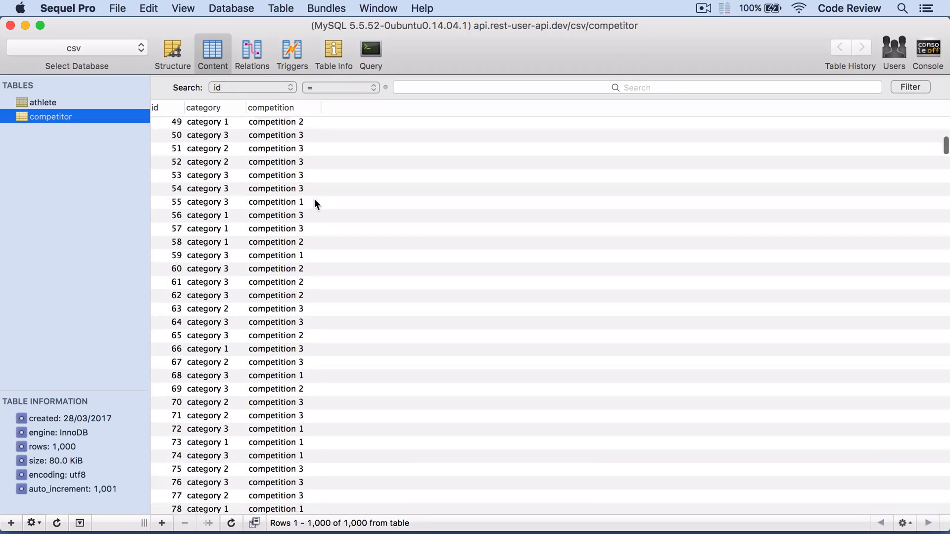
scroll(314, 199, "down", 2)
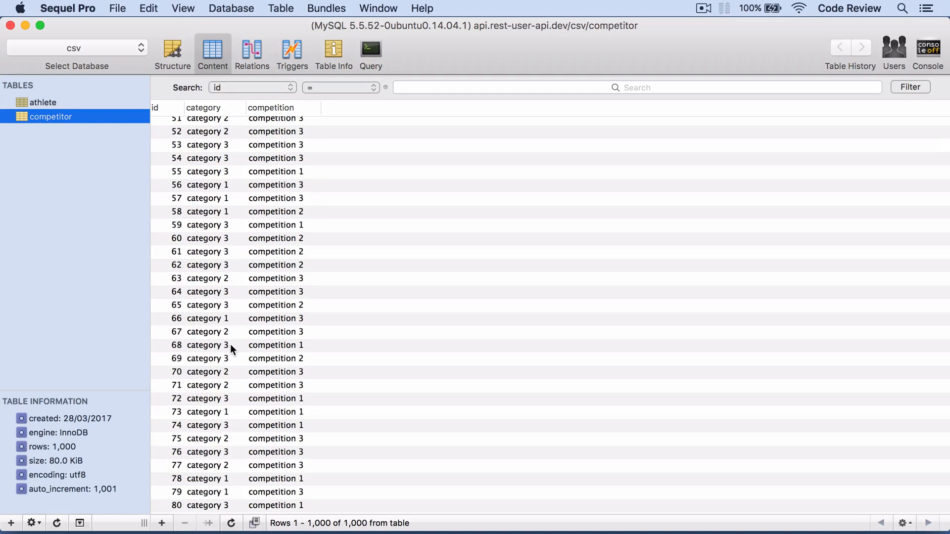
scroll(231, 343, "down", 5)
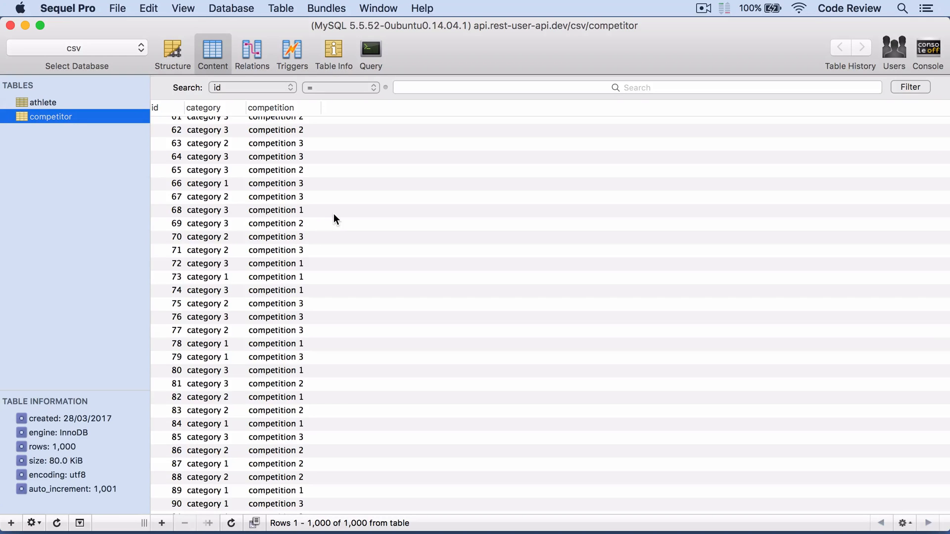
key("ctrl+Right")
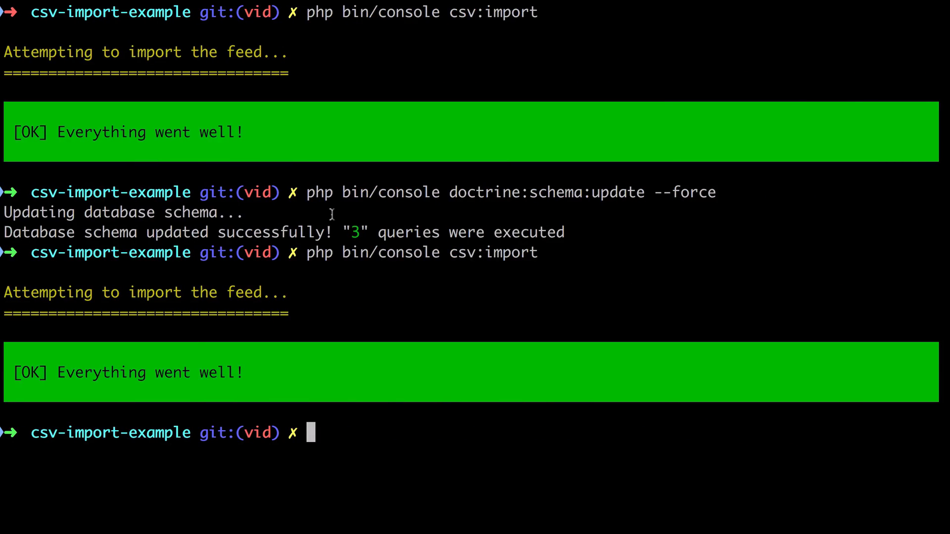
Step: Below the athlete persist, start $competitor = $this->em->getRepository(Competitor::class)->findOneBy([...])
key("ctrl+l")
key("super+Tab")
left_click(394, 264)
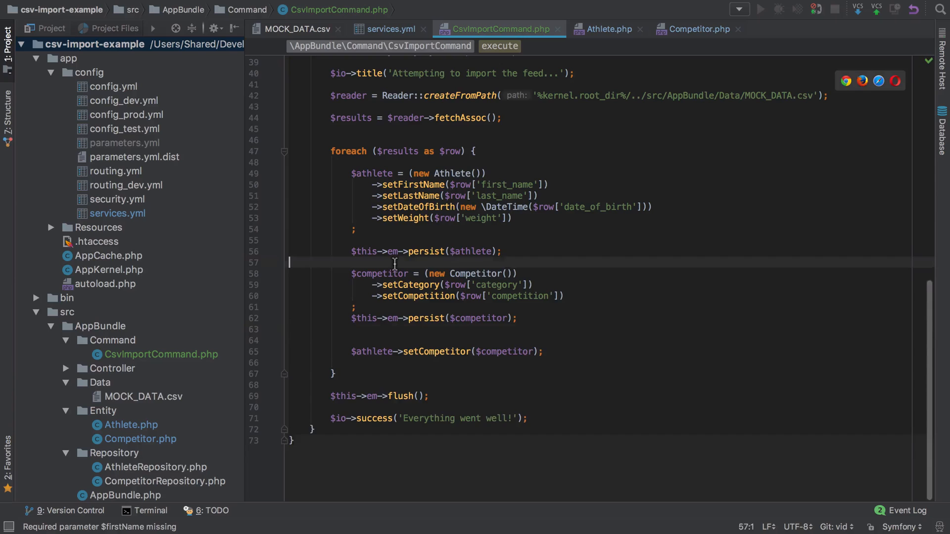
key("Return")
key("Return")
type("$comp")
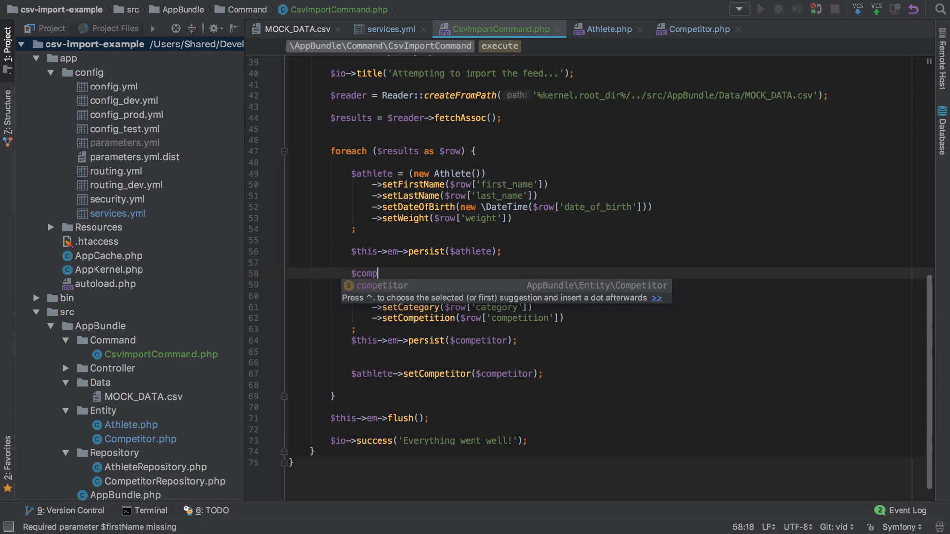
type("etitor = $this->em->getR")
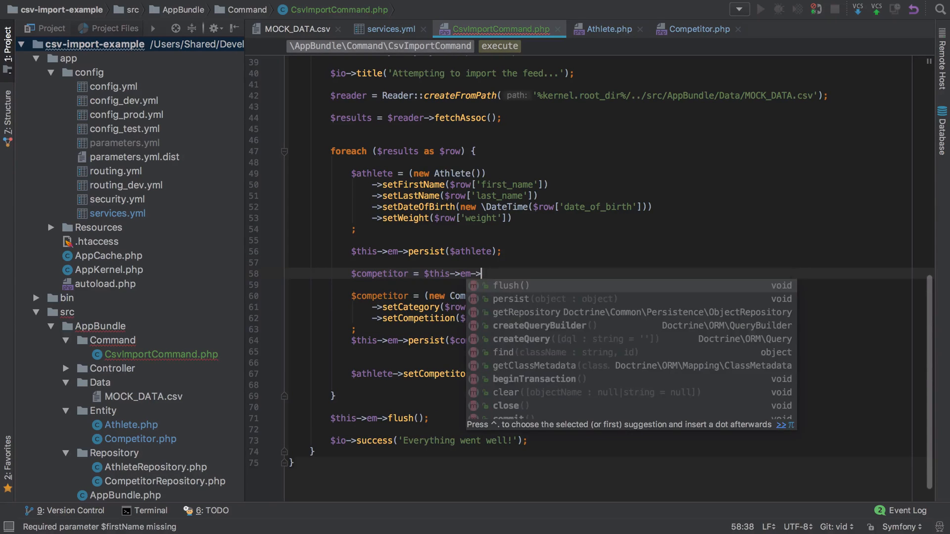
key("Return")
type("Com")
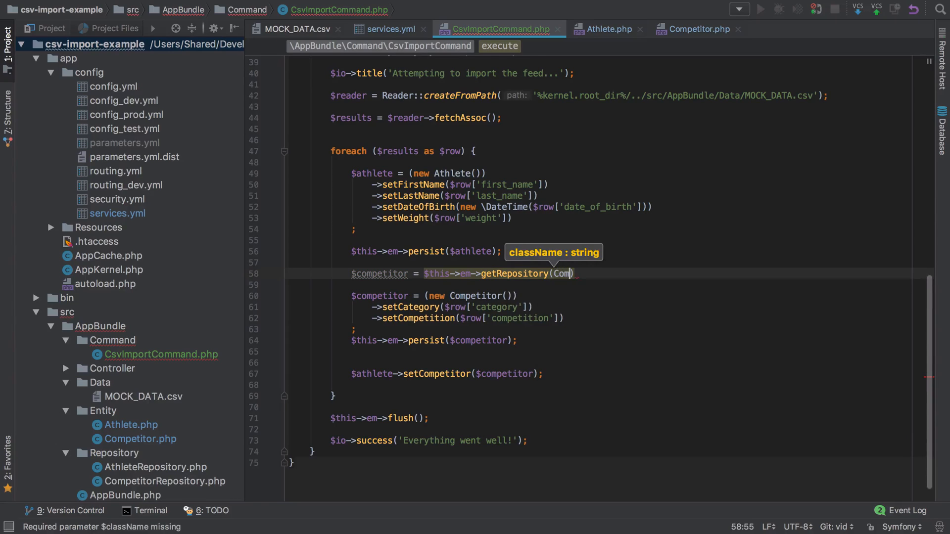
key("Return")
type("::class")
key("End")
key("Return")
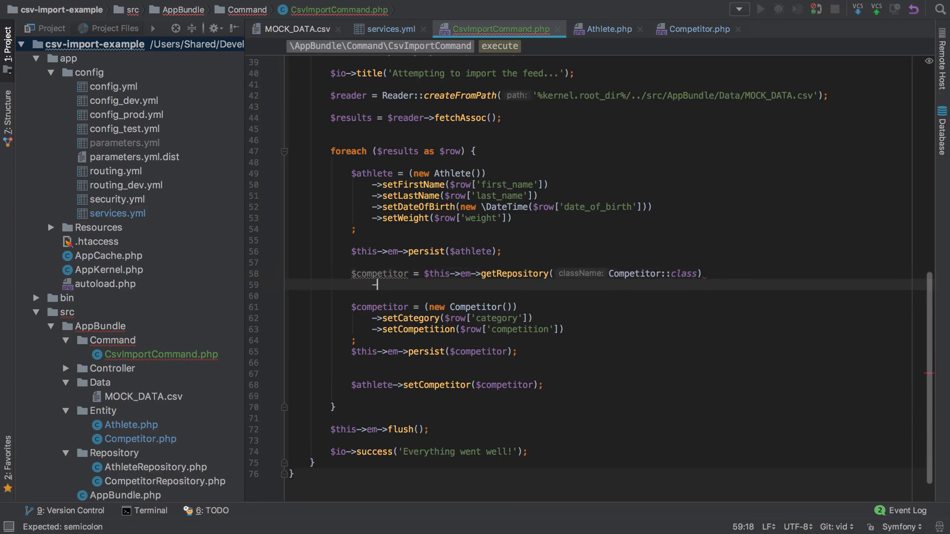
type("->findO")
key("Return")
type("[")
key("Return")
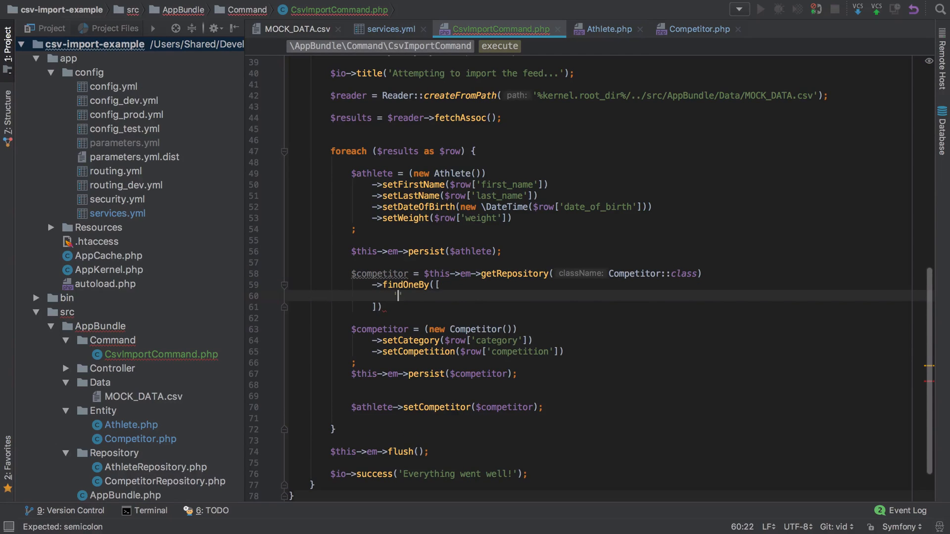
type("'category'],")
Step: Give findOneBy the criteria 'category' => $row['category'] and 'competition' => $row['competition']
key("Return")
type("$row")
key("Return")
type("['cat")
key("Return")
type(",")
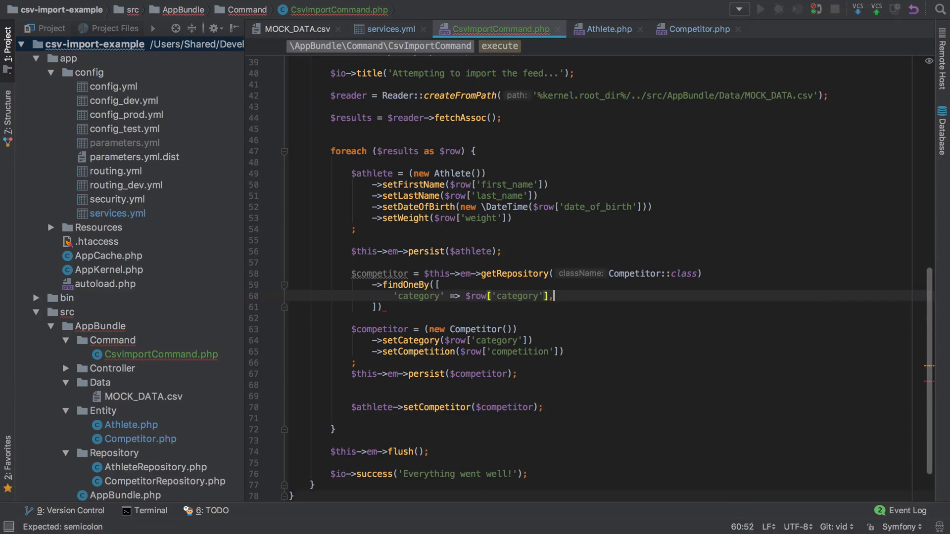
key("Return")
type("'co")
key("Return")
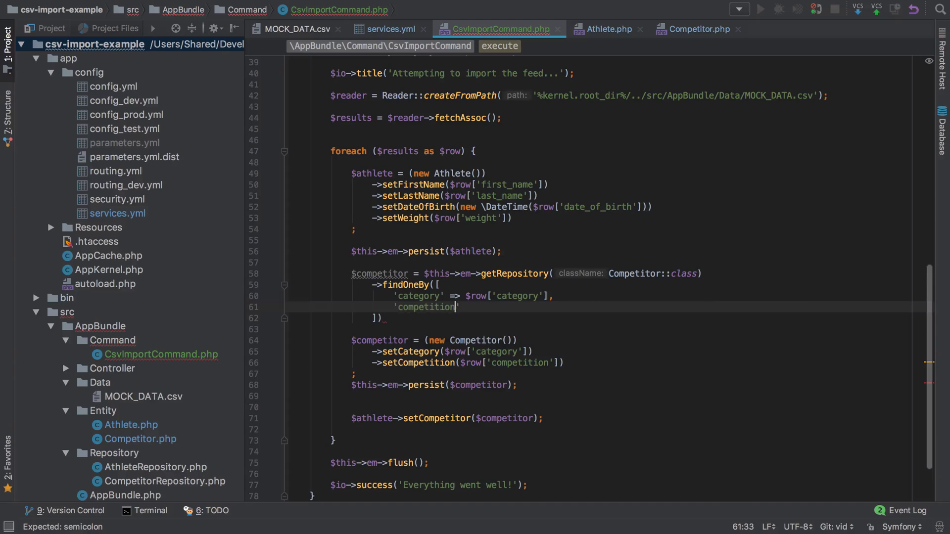
type(" => $r")
key("Return")
type("['com")
key("Return")
key("End")
type(",")
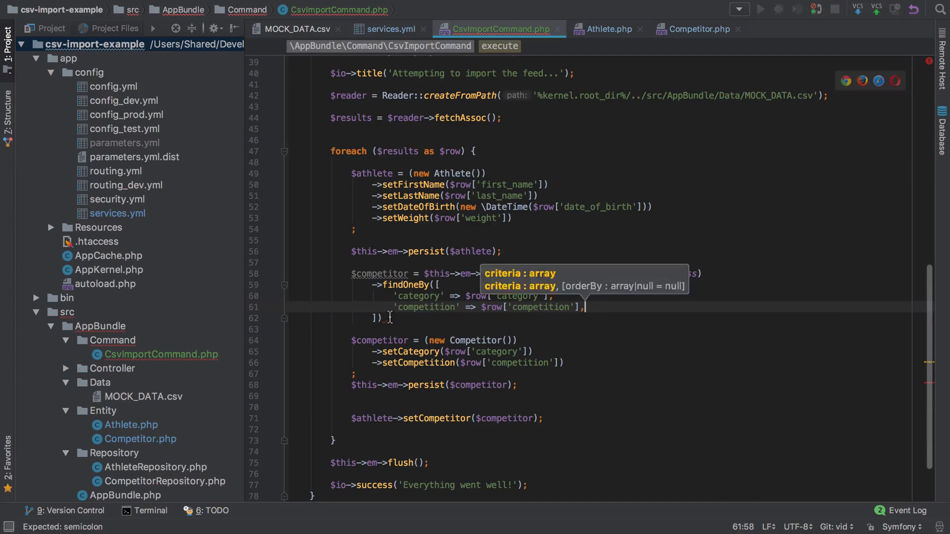
left_click(388, 318)
key("Return")
type(";")
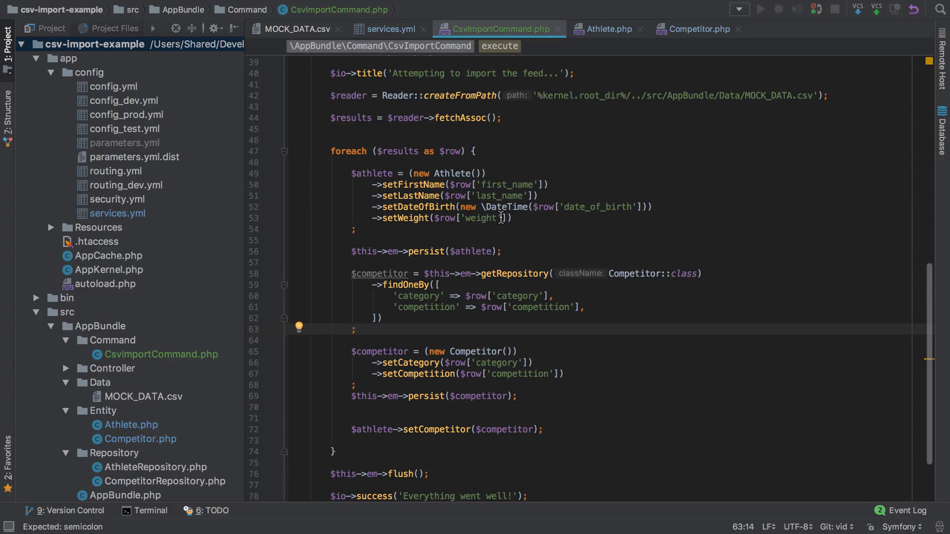
scroll(500, 218, "down", 3)
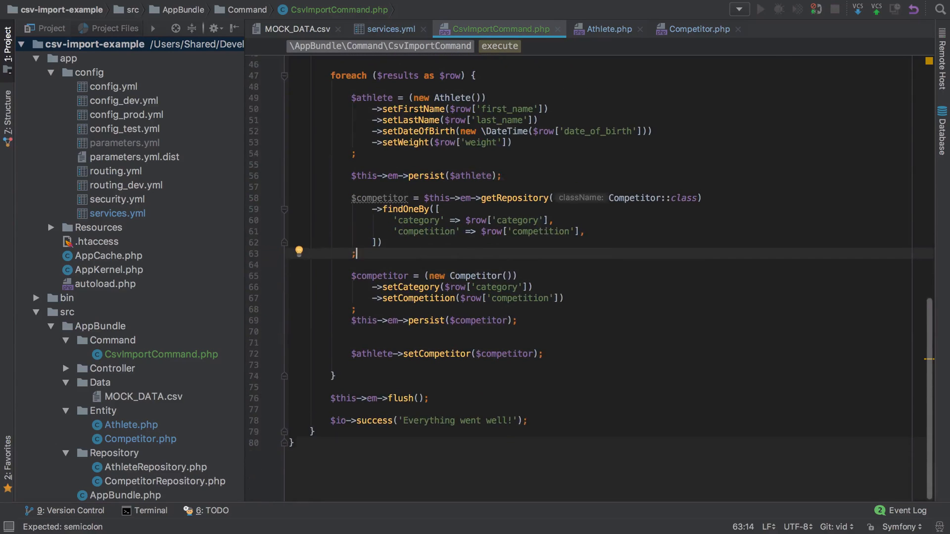
Step: Wrap the new Competitor creation and persist in if (null === $competitor)
key("Return")
key("Return")
type("if (null =")
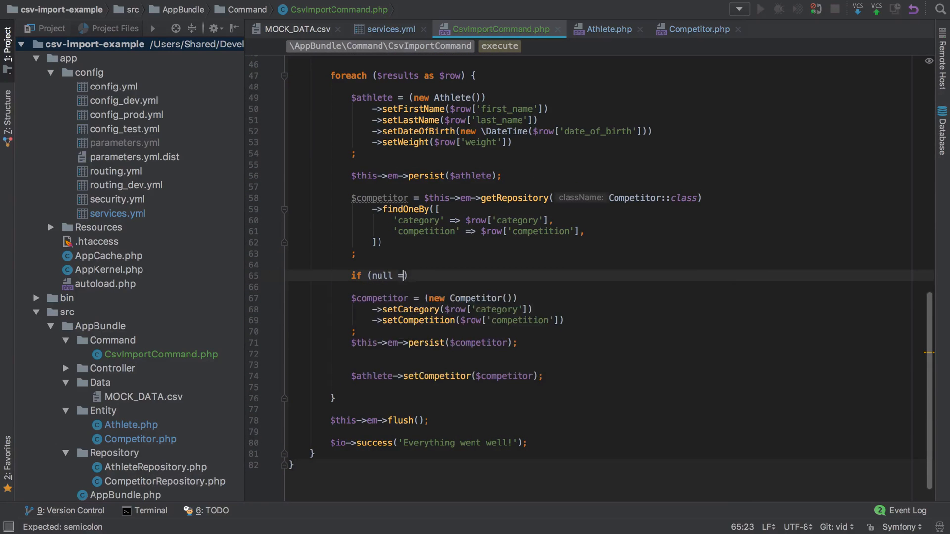
type("== $com")
key("Tab")
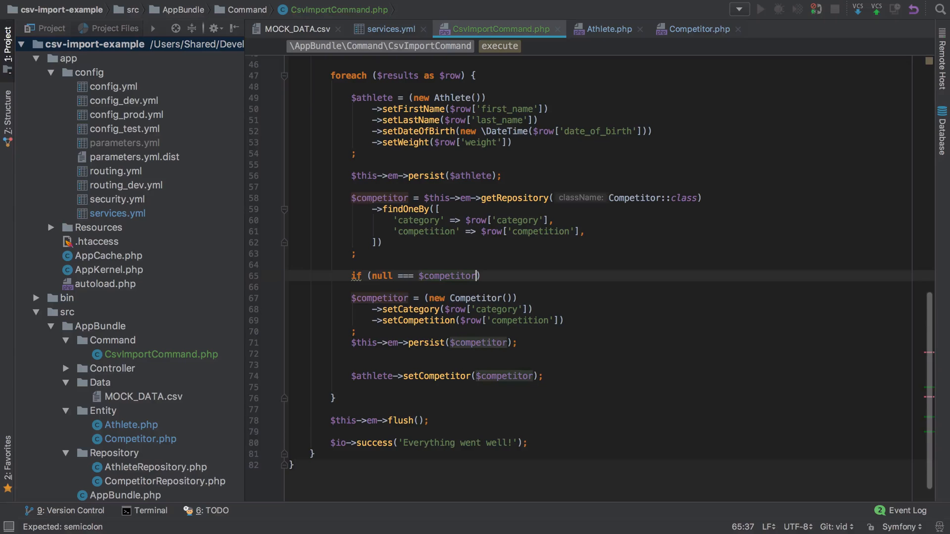
key("End")
type("{")
key("Return")
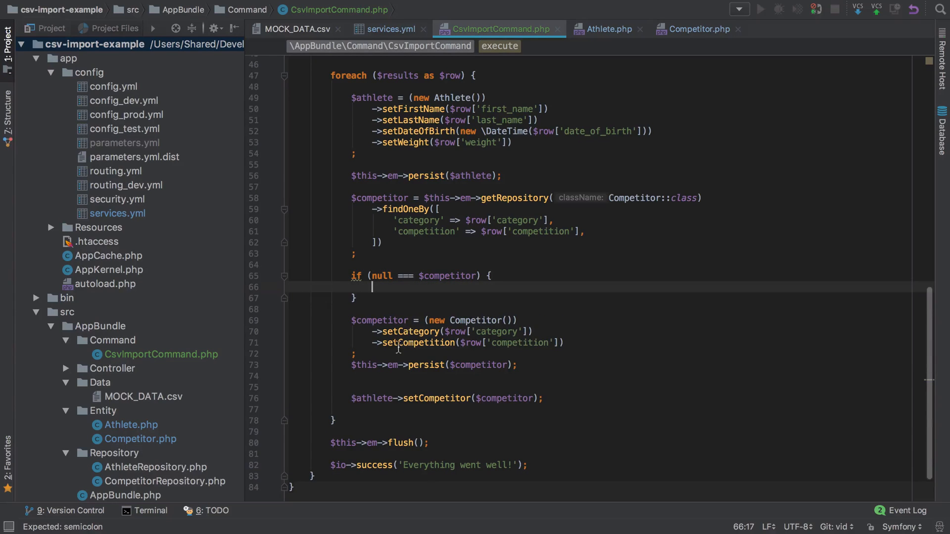
left_click_drag(524, 364, 333, 323)
key("super+x")
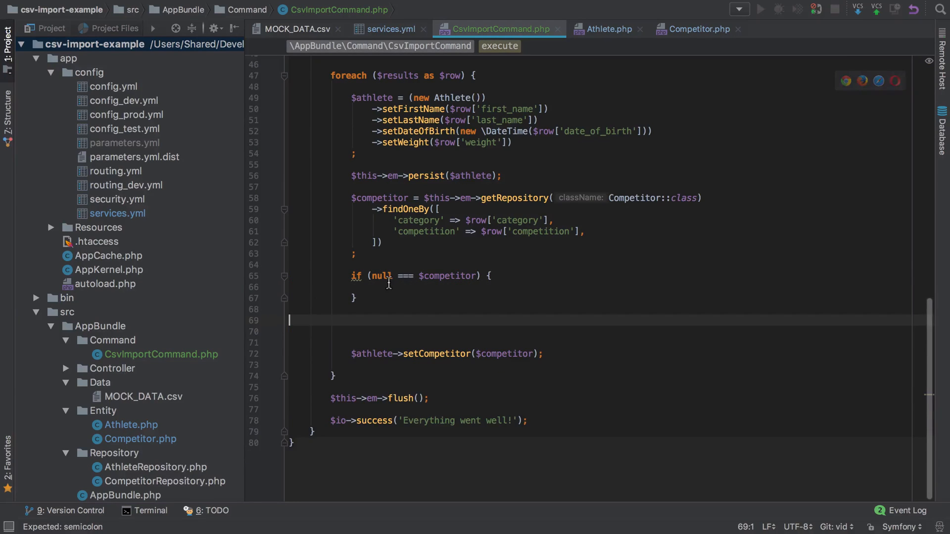
key("Return")
key("Return")
key("super+v")
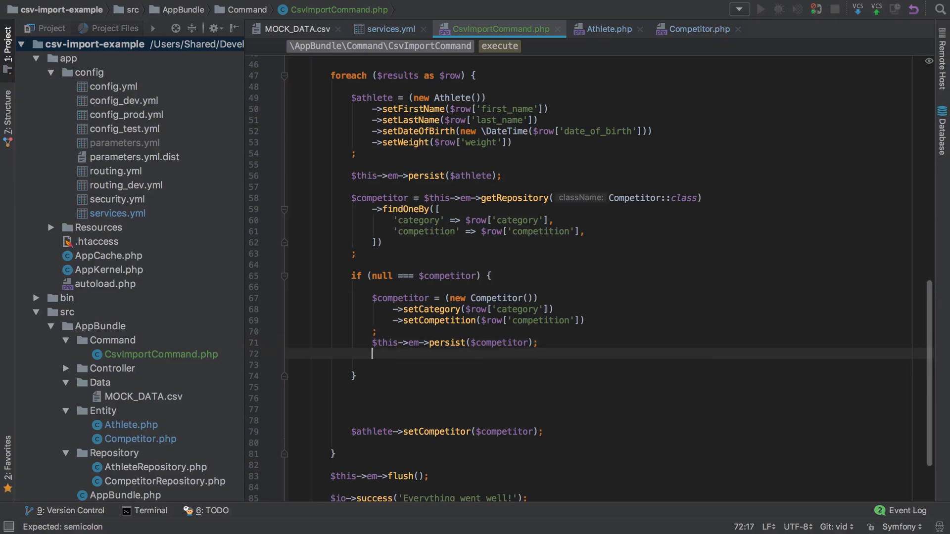
Step: Add $this->em->flush() after the persist and clean up blank lines around the if block
key("Return")
type("$this->em->fls")
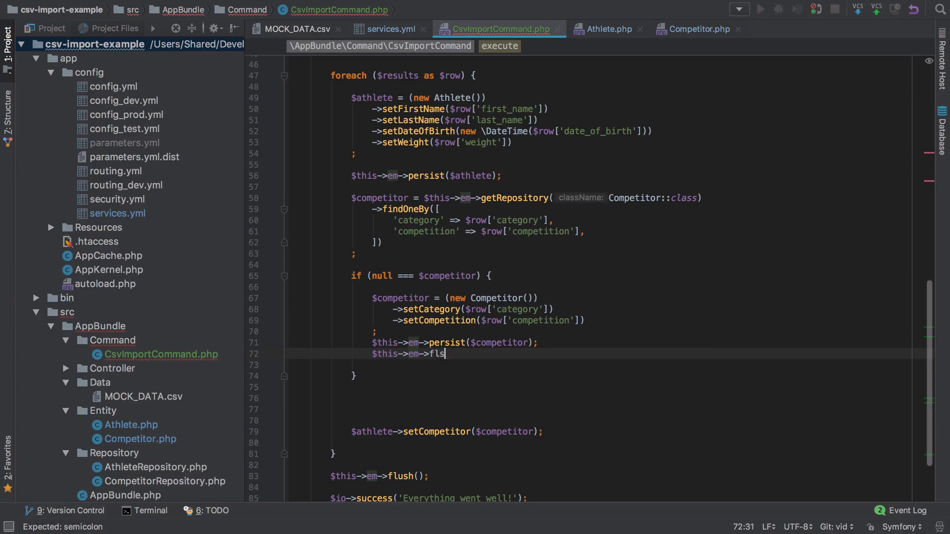
type("ush();")
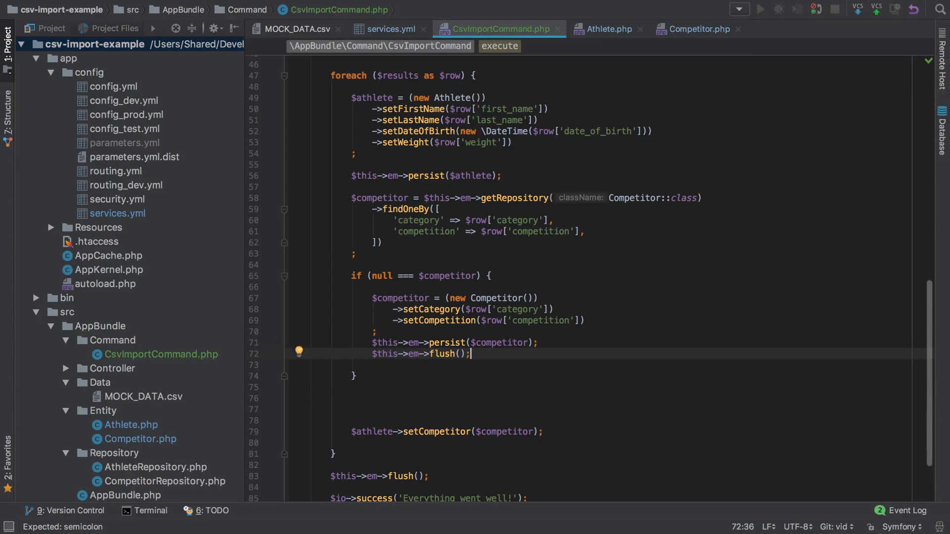
key("Up")
key("Up")
key("Return")
key("BackSpace")
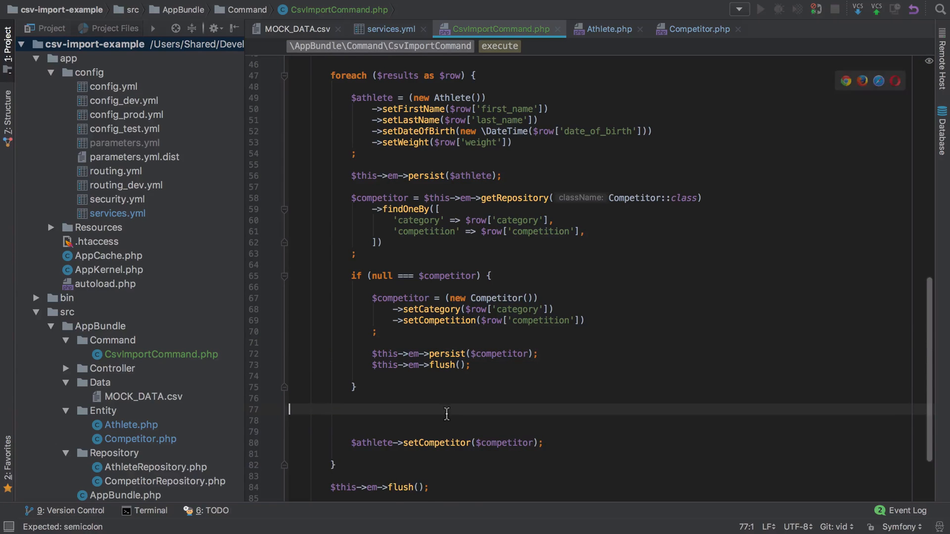
key("Down")
key("Down")
key("Down")
key("BackSpace")
key("BackSpace")
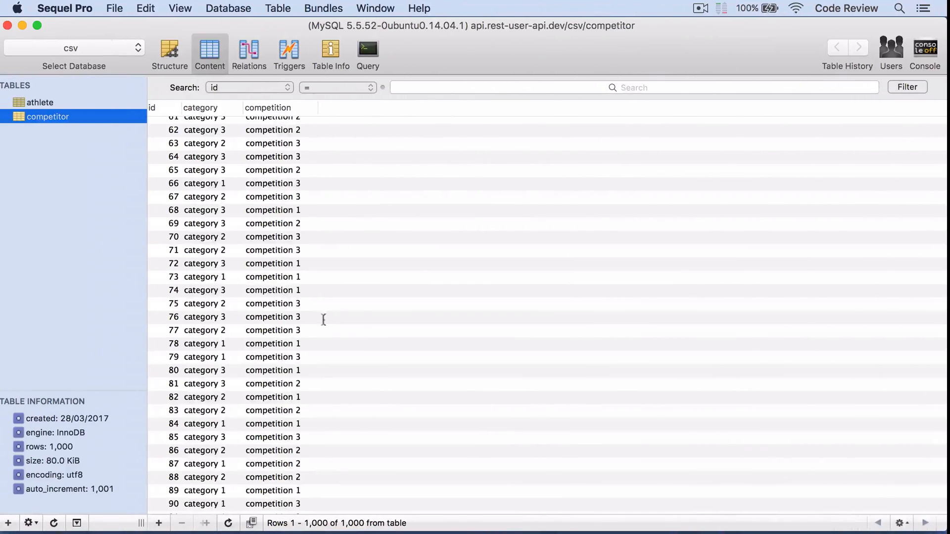
Step: Delete both the athlete and competitor tables in Sequel Pro
left_click(42, 103, "shift")
right_click(63, 107)
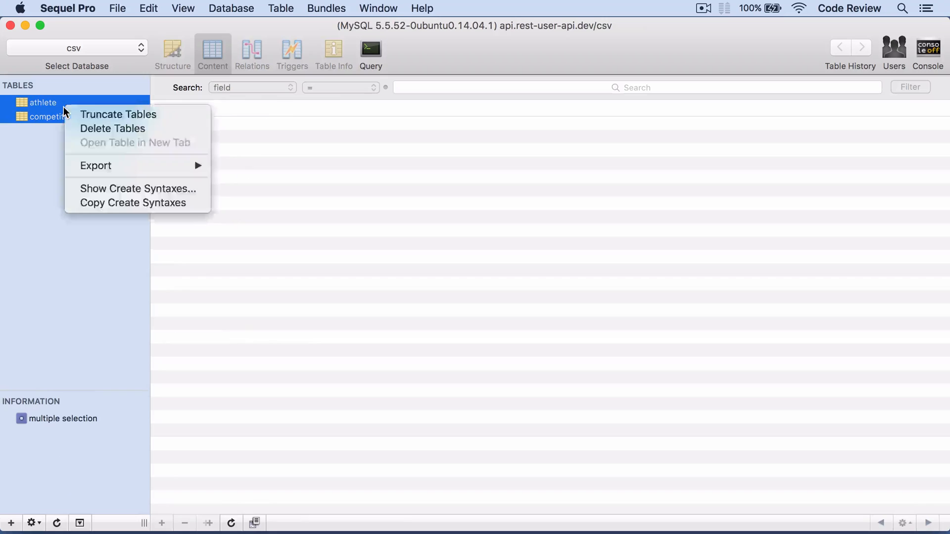
left_click(83, 129)
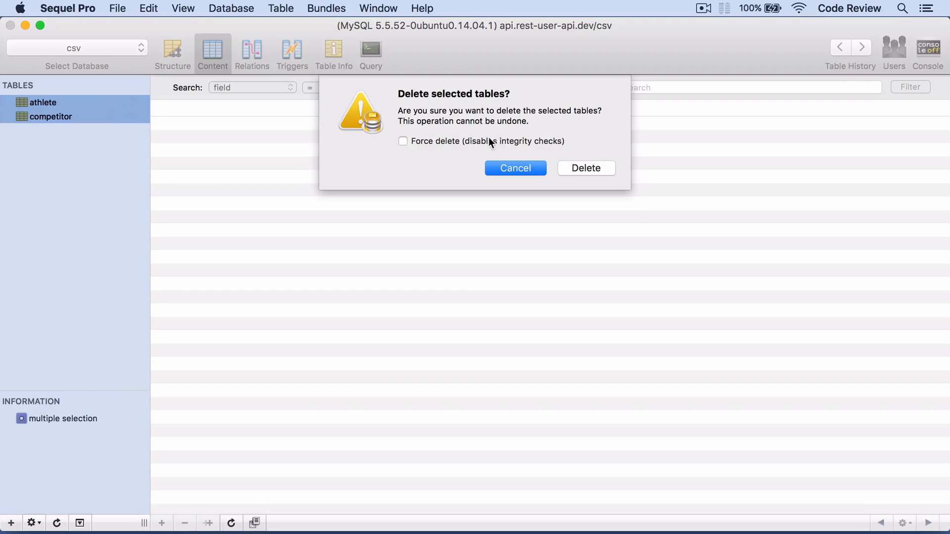
left_click(585, 167)
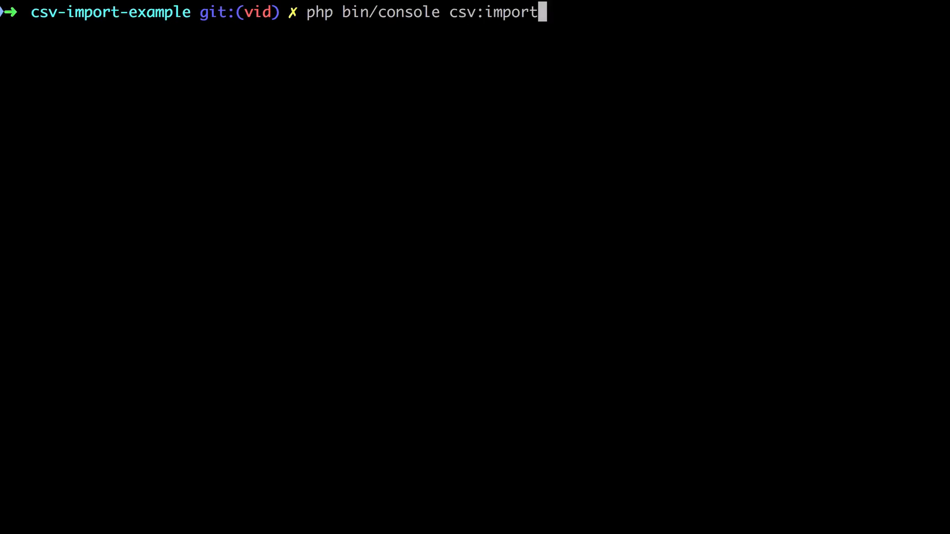
Step: Recall and rerun the schema update and csv:import commands in Terminal
key("Up")
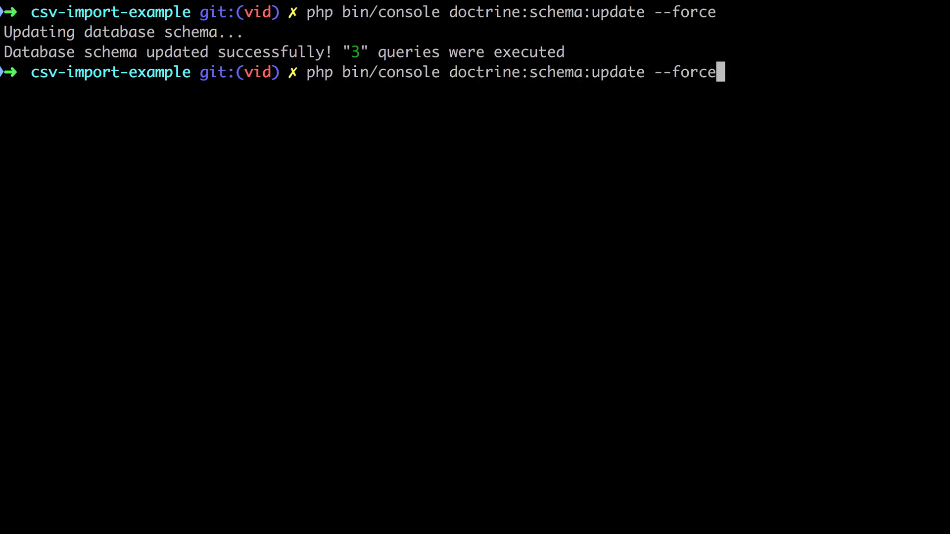
key("Up")
key("Return")
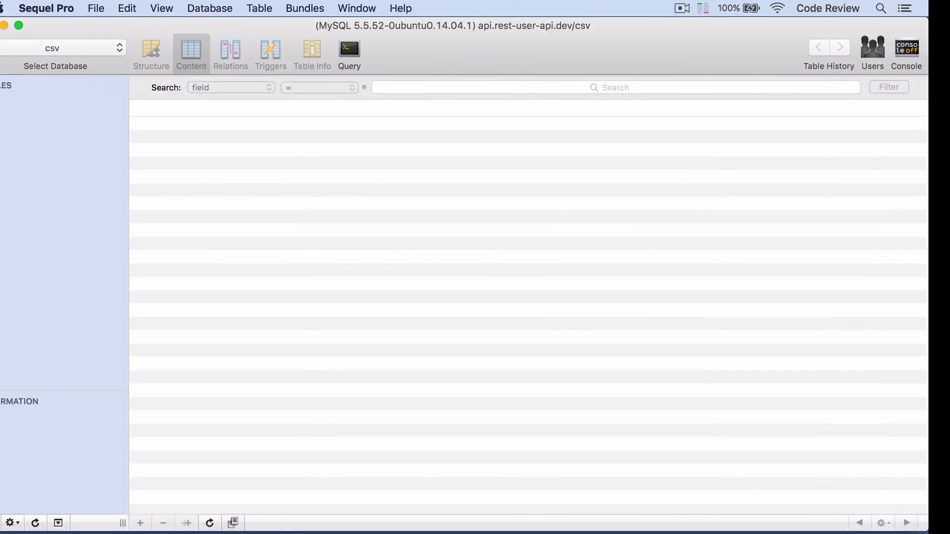
Step: Refresh Sequel Pro's tables and review competitor's 9 rows and athlete's 1,000 rows
left_click(231, 8)
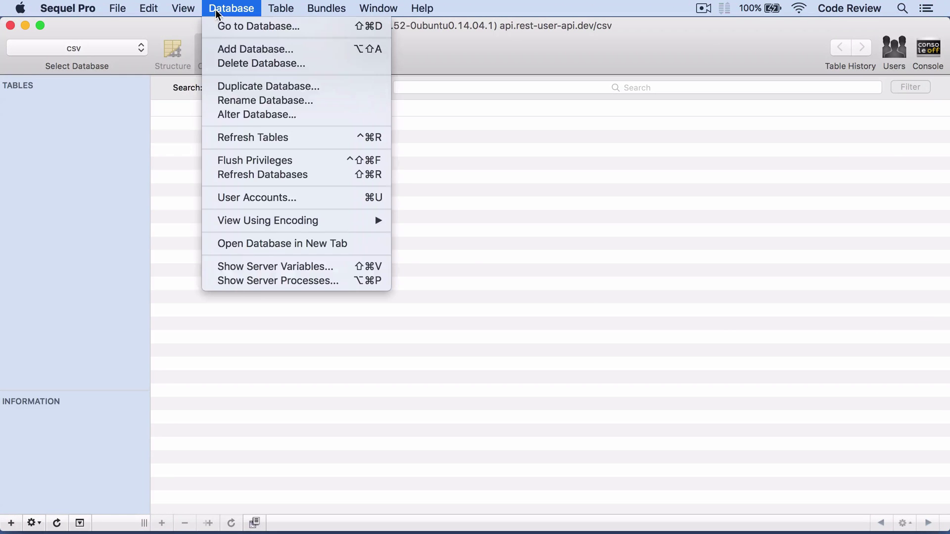
left_click(233, 137)
left_click(65, 119)
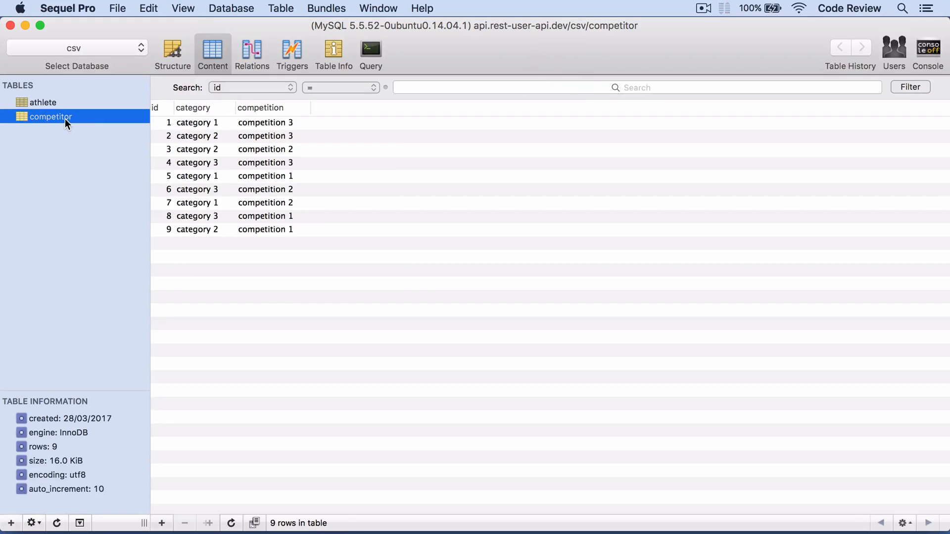
left_click(43, 103)
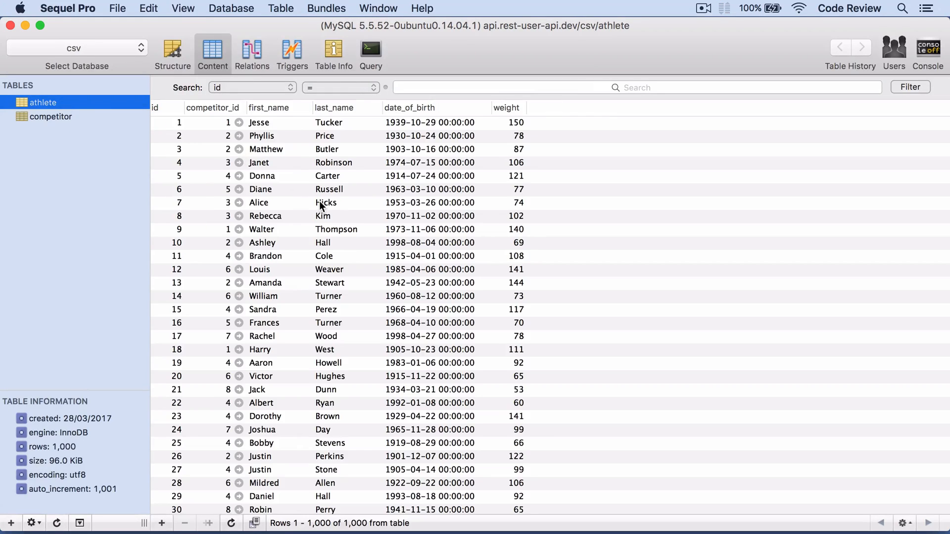
scroll(321, 205, "down", 10)
scroll(321, 205, "down", 15)
scroll(321, 205, "down", 15)
scroll(223, 298, "down", 10)
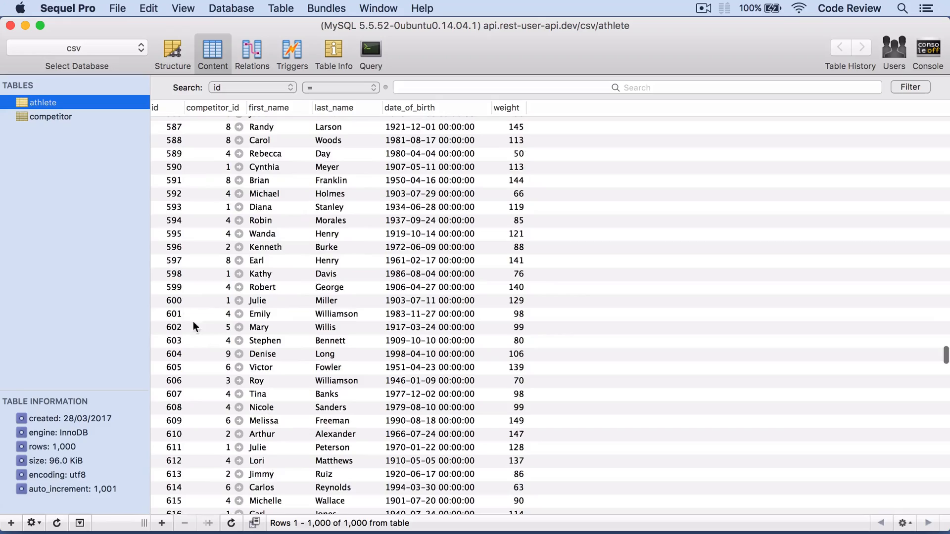
scroll(224, 340, "down", 5)
scroll(224, 340, "down", 10)
scroll(224, 340, "down", 3)
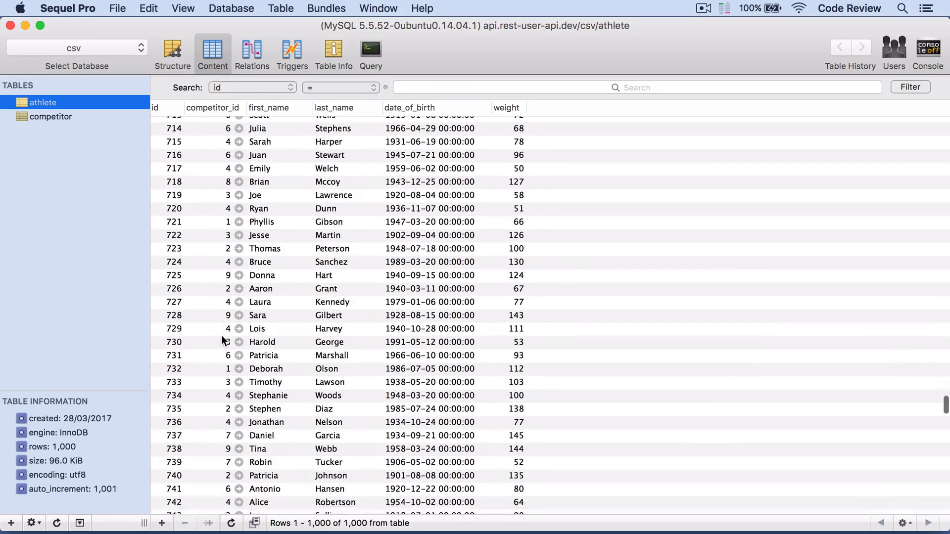
scroll(225, 340, "down", 10)
scroll(224, 340, "down", 10)
scroll(224, 340, "down", 10)
scroll(224, 339, "down", 3)
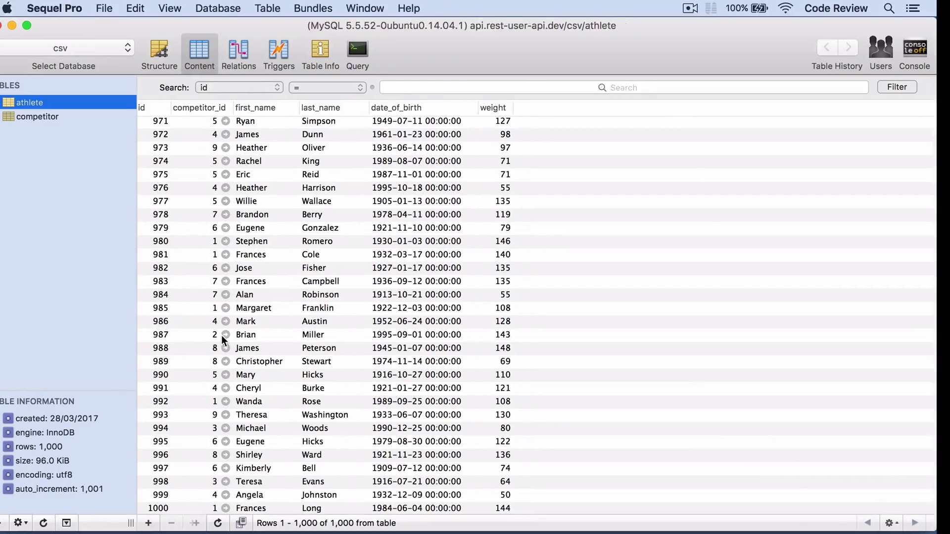
key("super+Tab")
key("super+Tab")
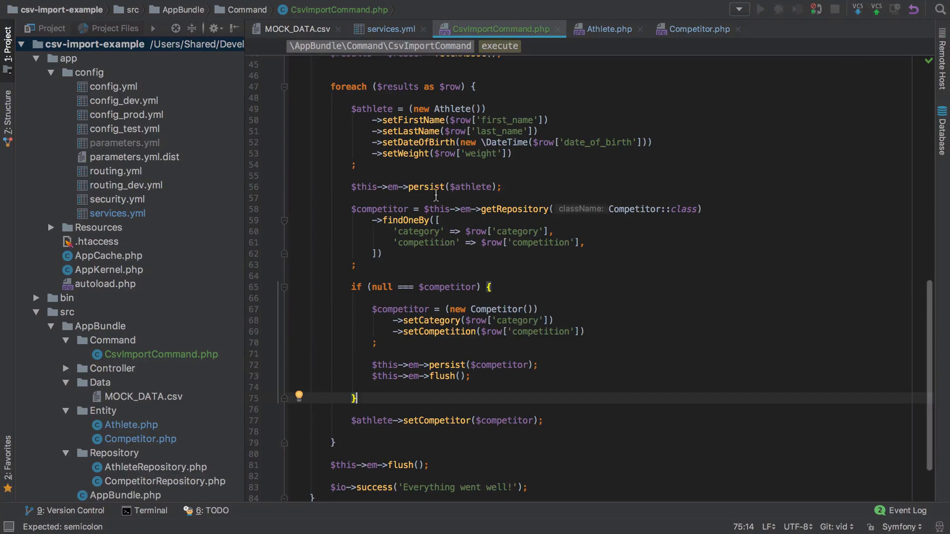
scroll(427, 197, "up", 3)
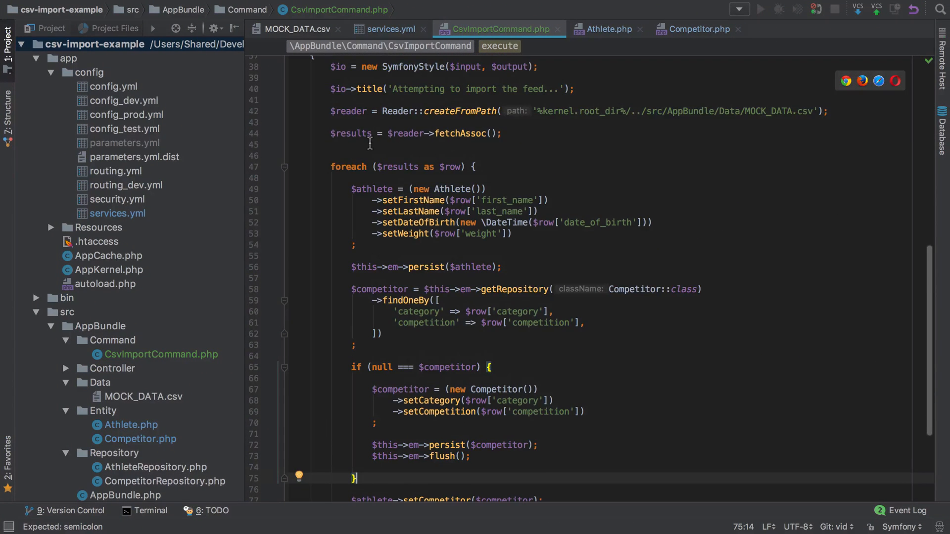
Step: Add $io->progressStart(iterator_count($results)) before the foreach loop
left_click(369, 144)
key("Return")
type("$io->pro")
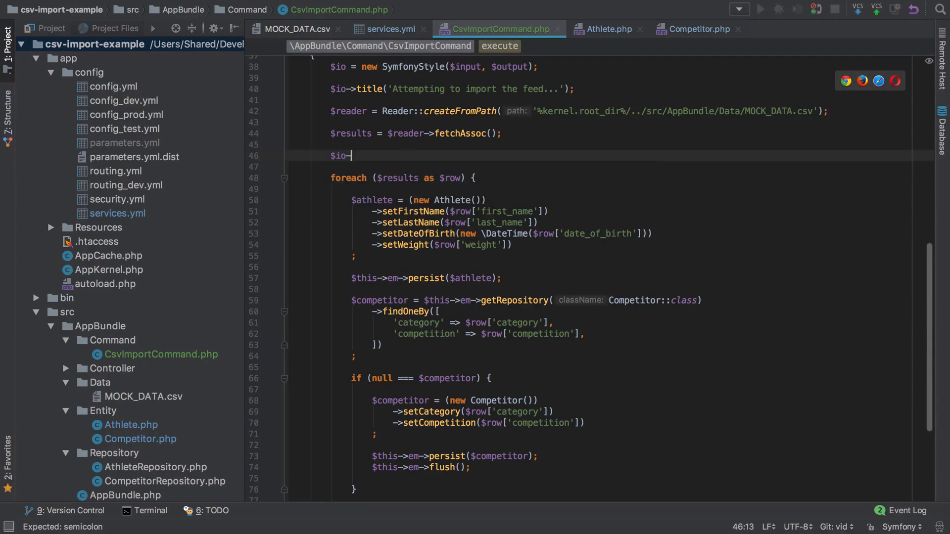
key("Down")
key("Return")
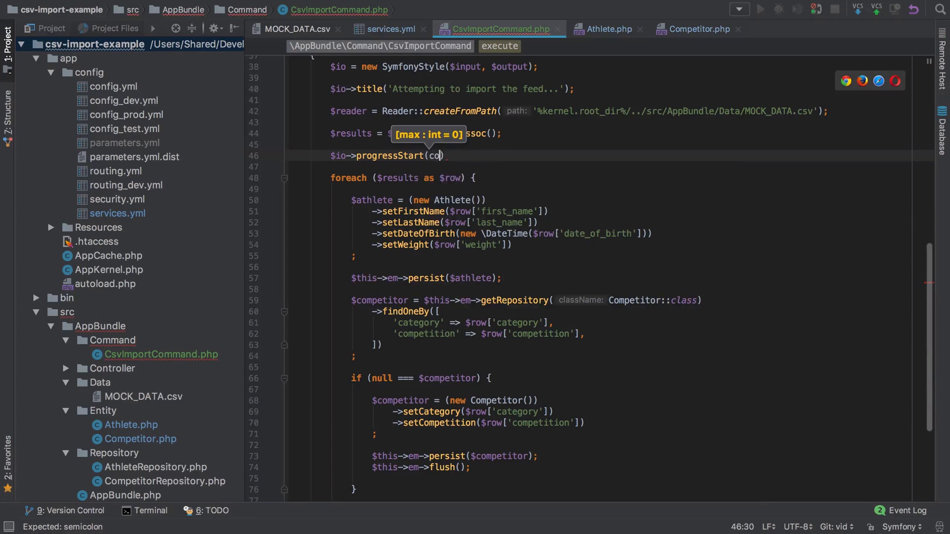
type("count($res")
key("Tab")
type(");")
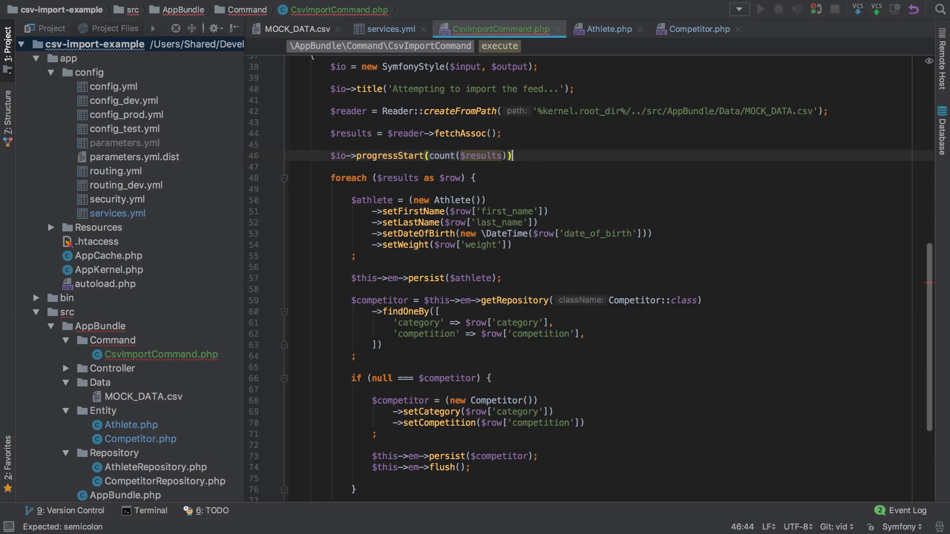
type("iterator")
key("Tab")
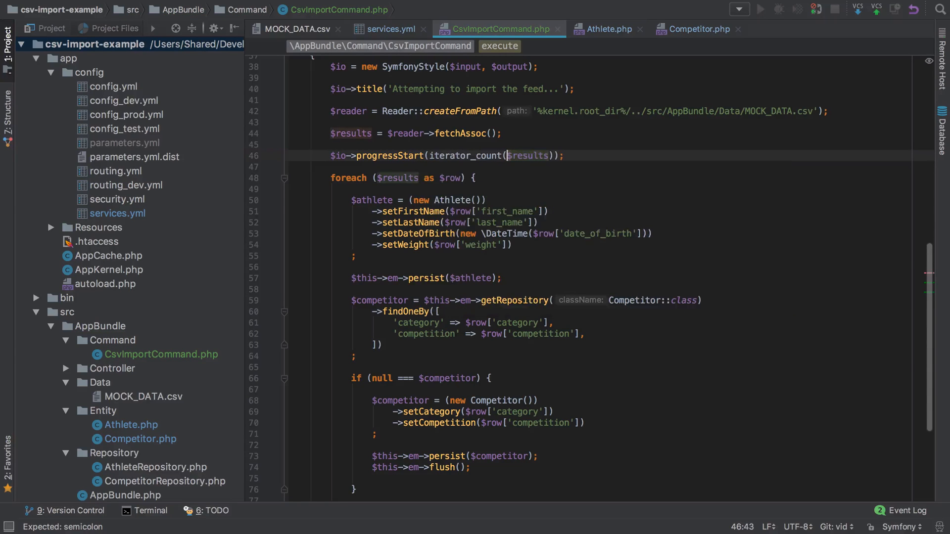
scroll(510, 237, "down", 5)
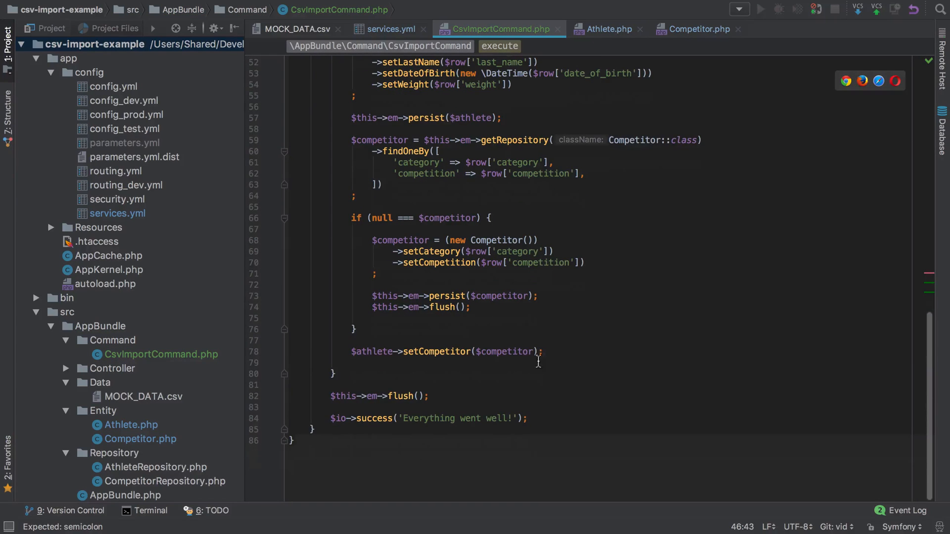
Step: Add $io->progressAdvance() inside the loop and $io->progressFinish() after it
left_click(543, 363)
key("Return")
type("$io->")
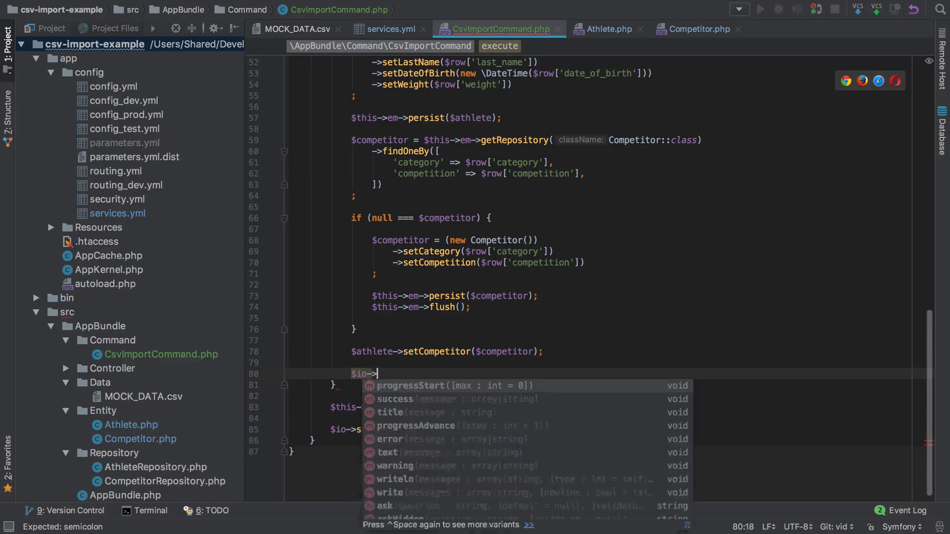
type("pro")
key("Tab")
type(";")
key("Down")
key("Down")
key("Return")
type("$io->pr")
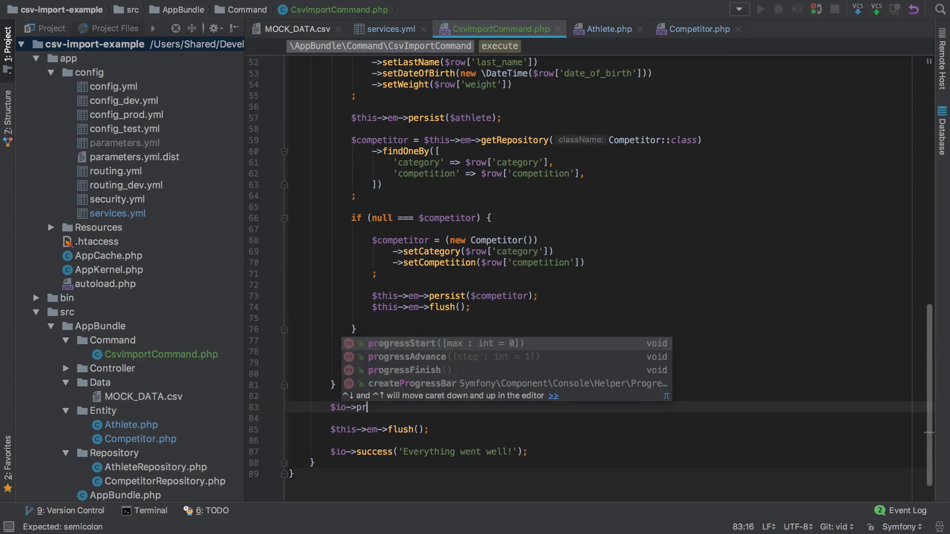
key("Down")
key("Down")
key("Tab")
type(";")
Step: Rerun csv:import in Terminal, showing the progress bar reach 1000/1000
key("super+Tab")
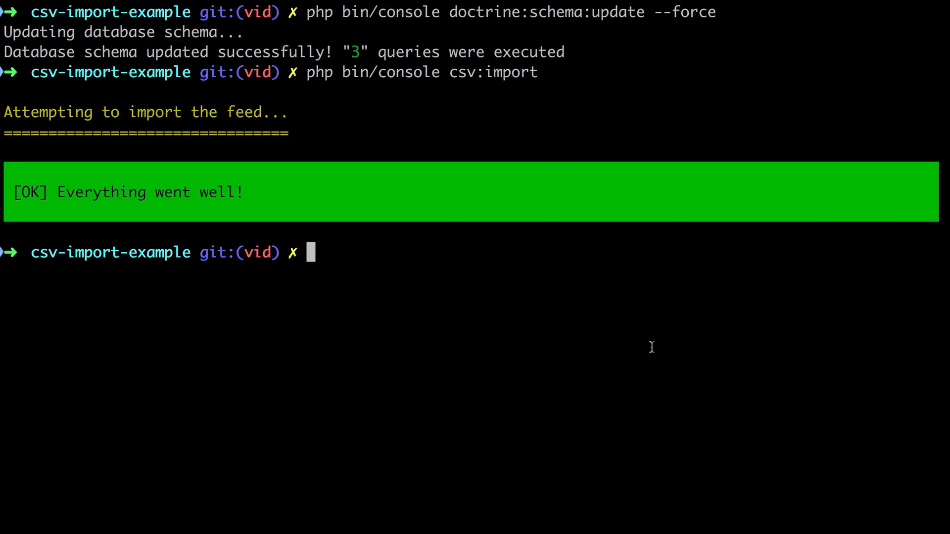
key("Up")
key("Return")
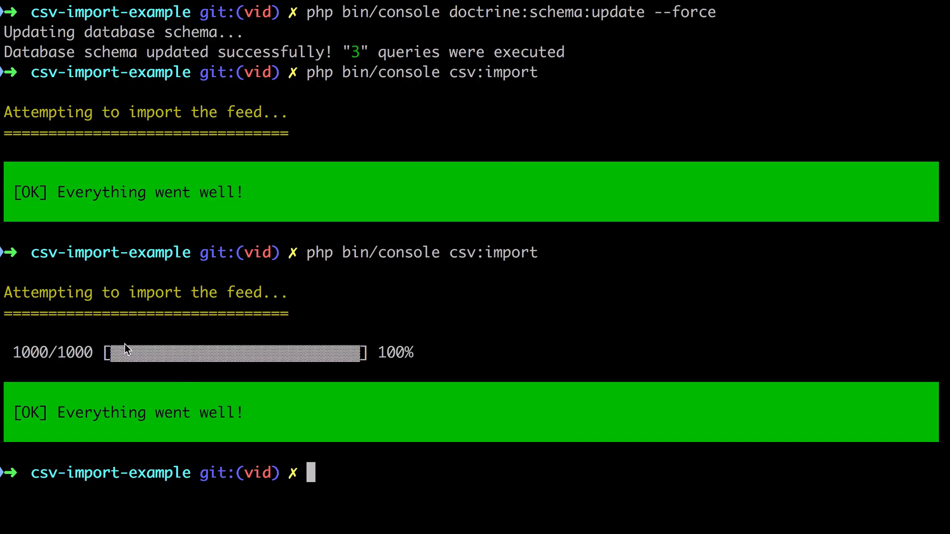
Step: Reload athlete to show 2,000 rows and confirm competitor still holds 9 rows
key("ctrl+Left")
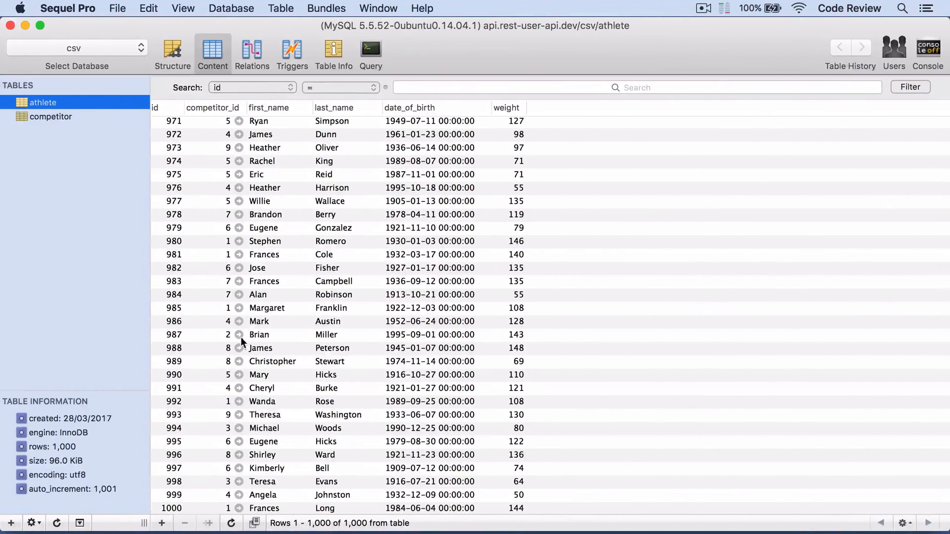
key("super+r")
scroll(252, 330, "down", 1)
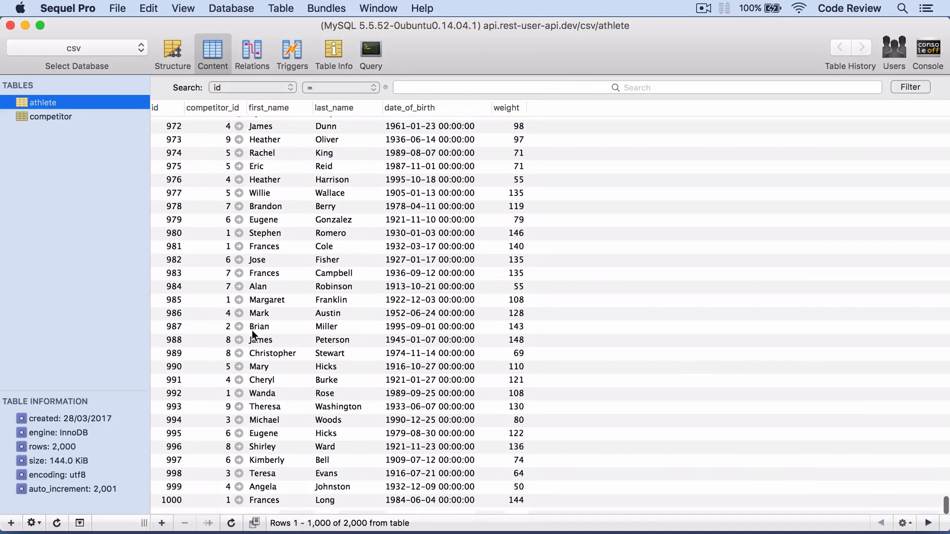
left_click(51, 116)
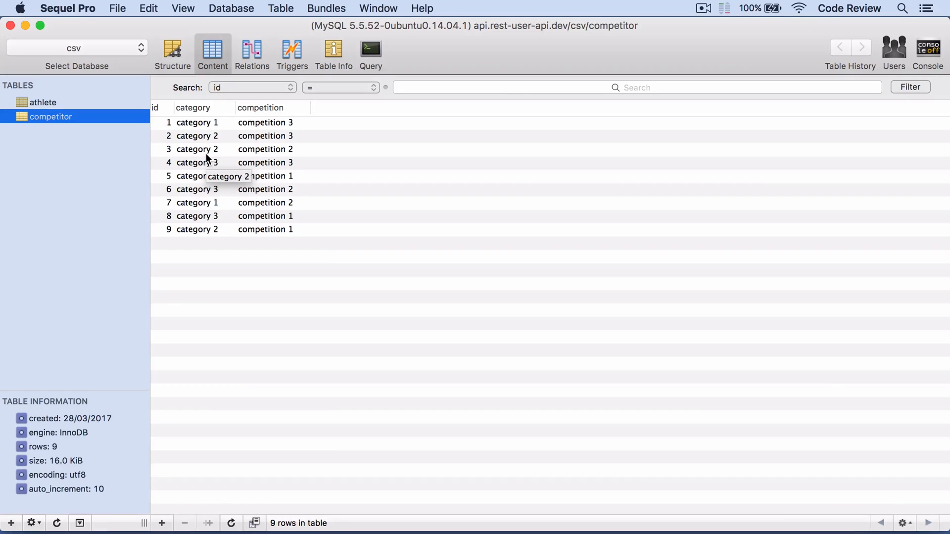
key("ctrl+Right")
key("ctrl+Right")
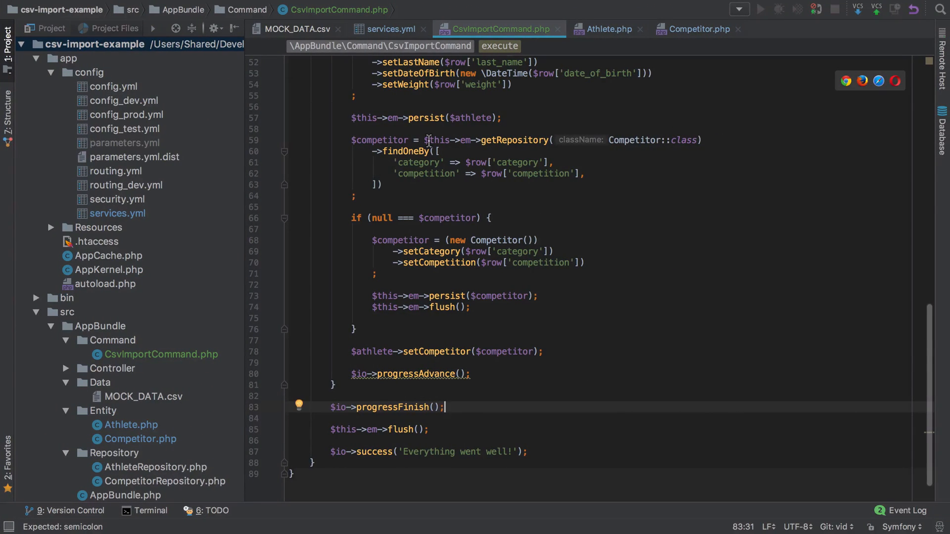
scroll(427, 139, "up", 4)
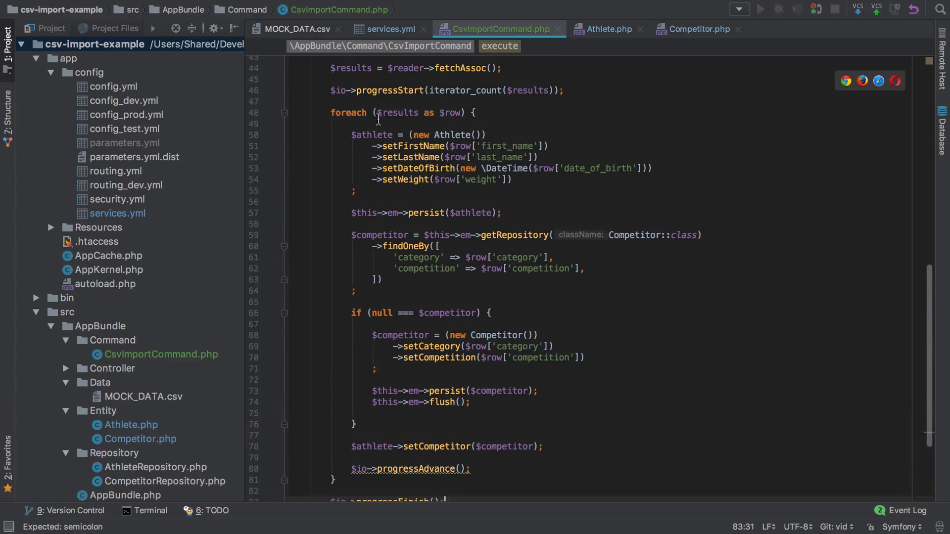